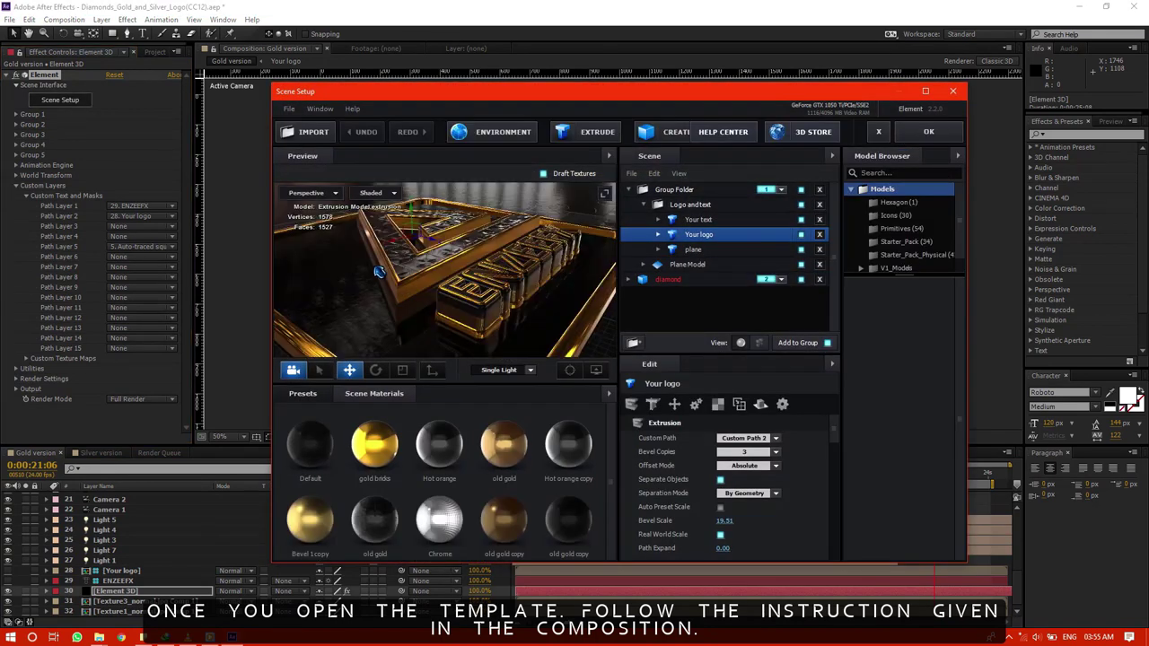
Relink the missing scene files from the 3D_models folder inside #73 Diamonds_Gold_and_Silver_Logo and accept the Scene Setup changes
click(289, 108)
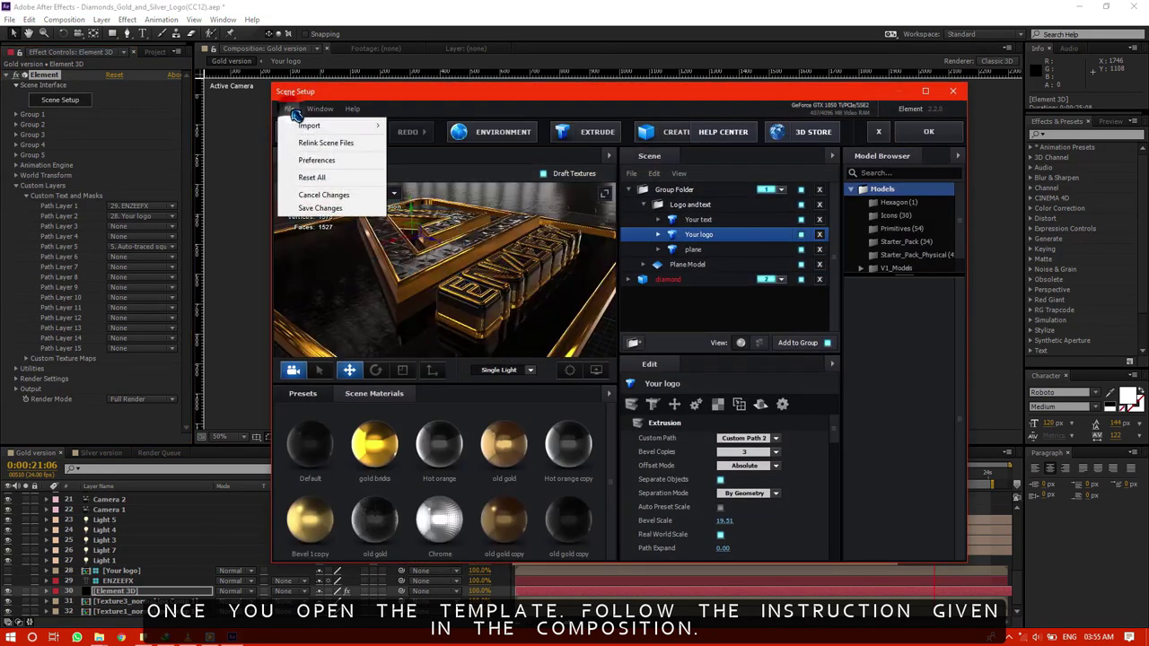
click(325, 146)
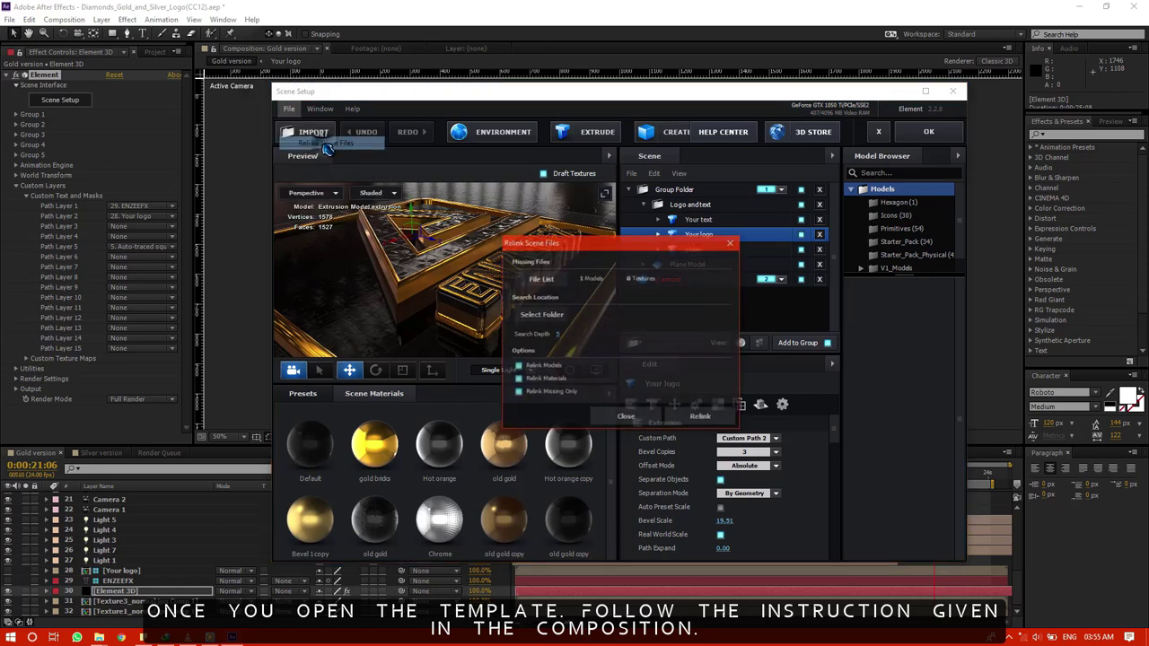
click(541, 315)
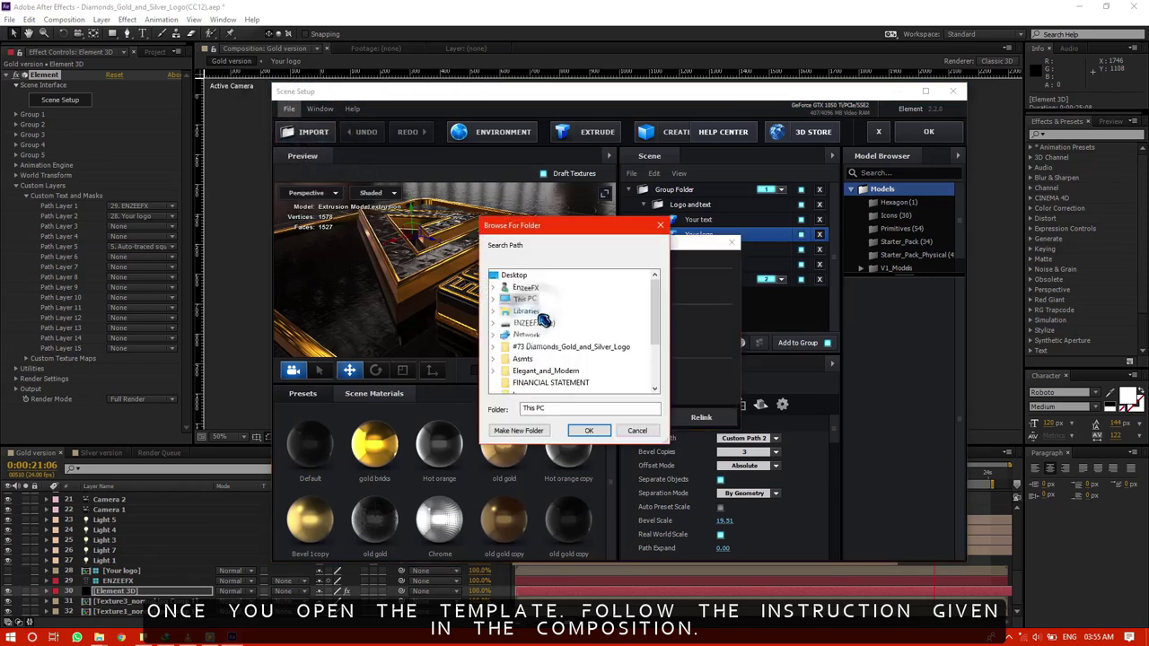
click(495, 347)
click(541, 371)
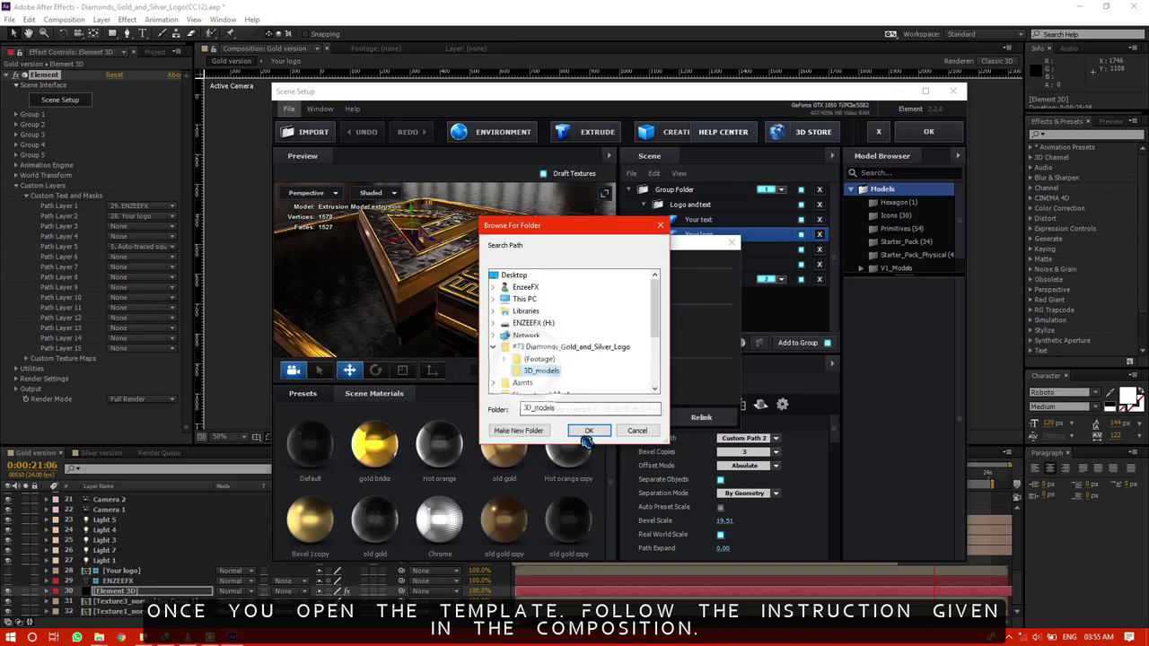
click(588, 430)
click(700, 416)
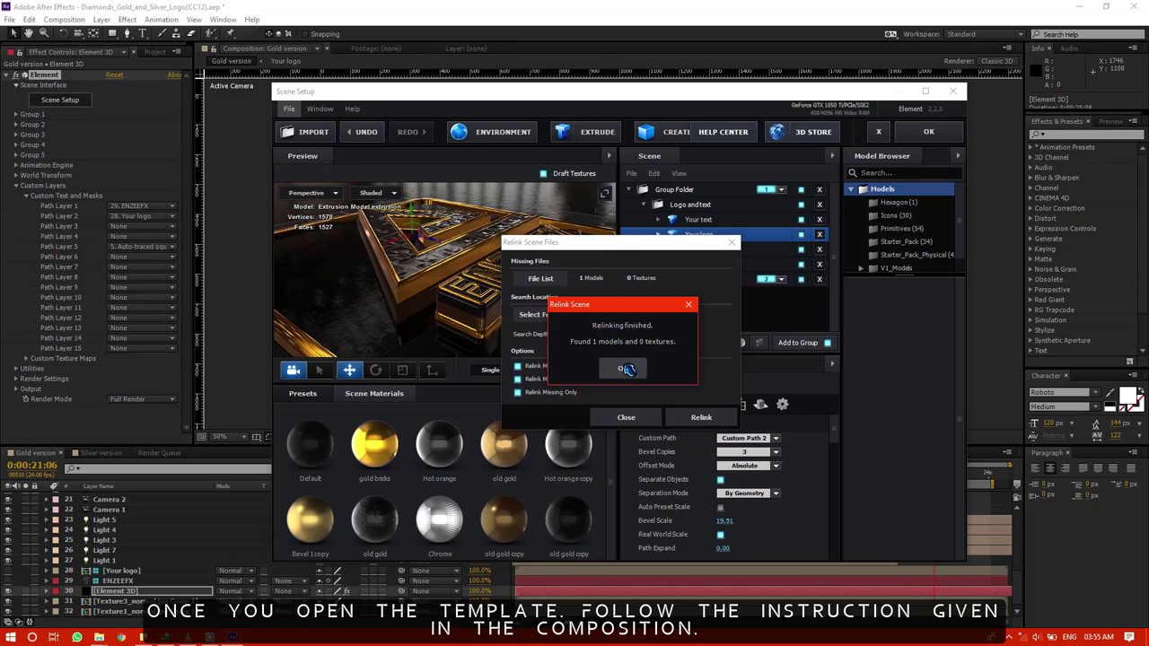
click(622, 368)
click(626, 417)
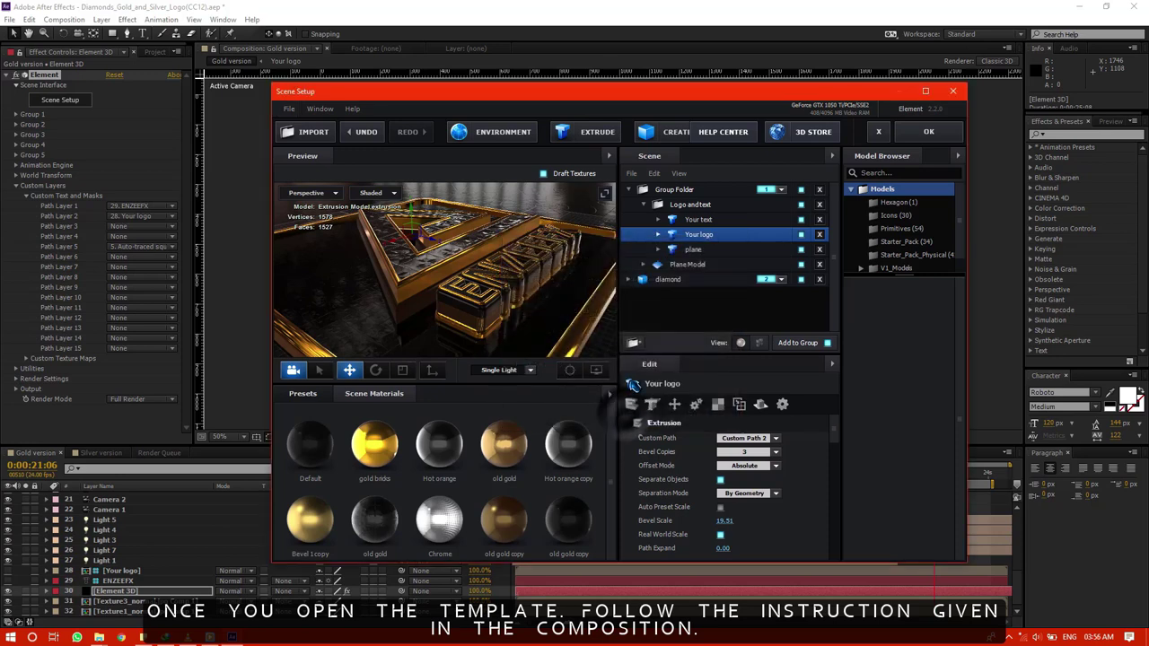
click(925, 132)
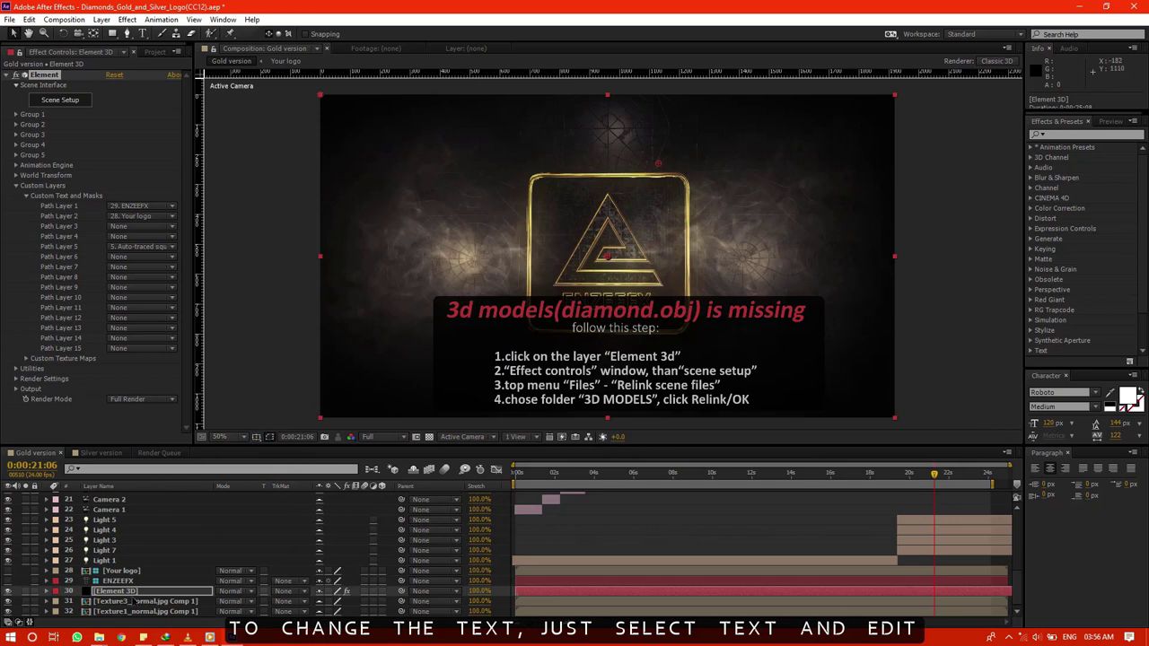
Hide the instruction note about the missing diamond.obj model in the Gold version composition
click(118, 581)
scroll(99, 557, up, 7)
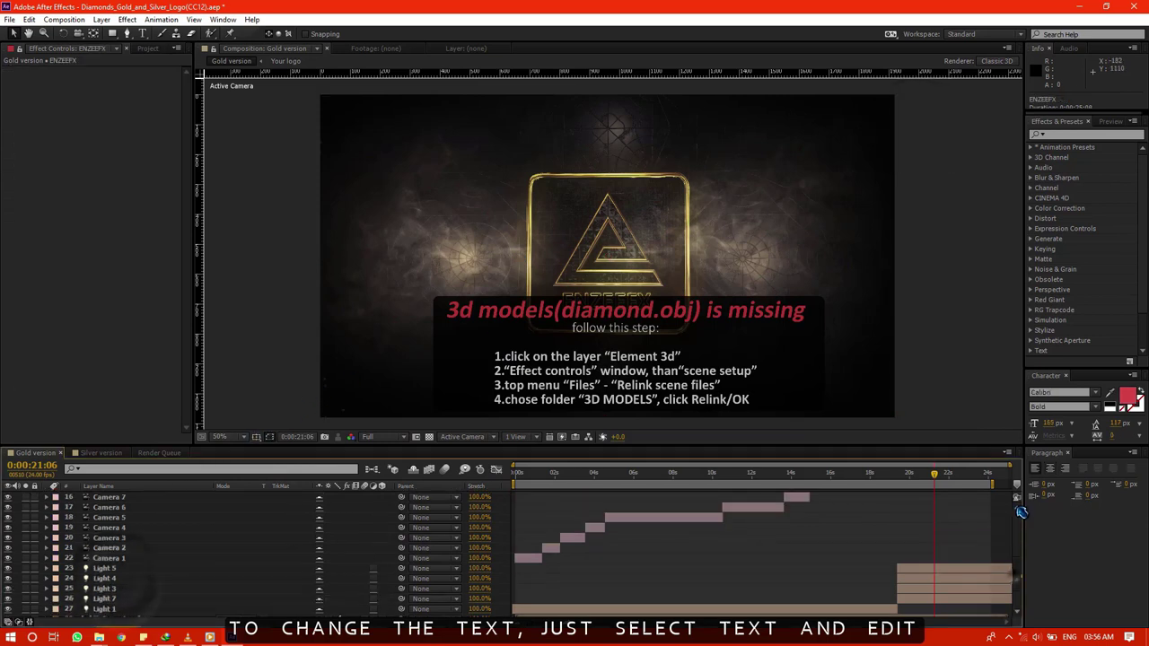
scroll(137, 610, down, 7)
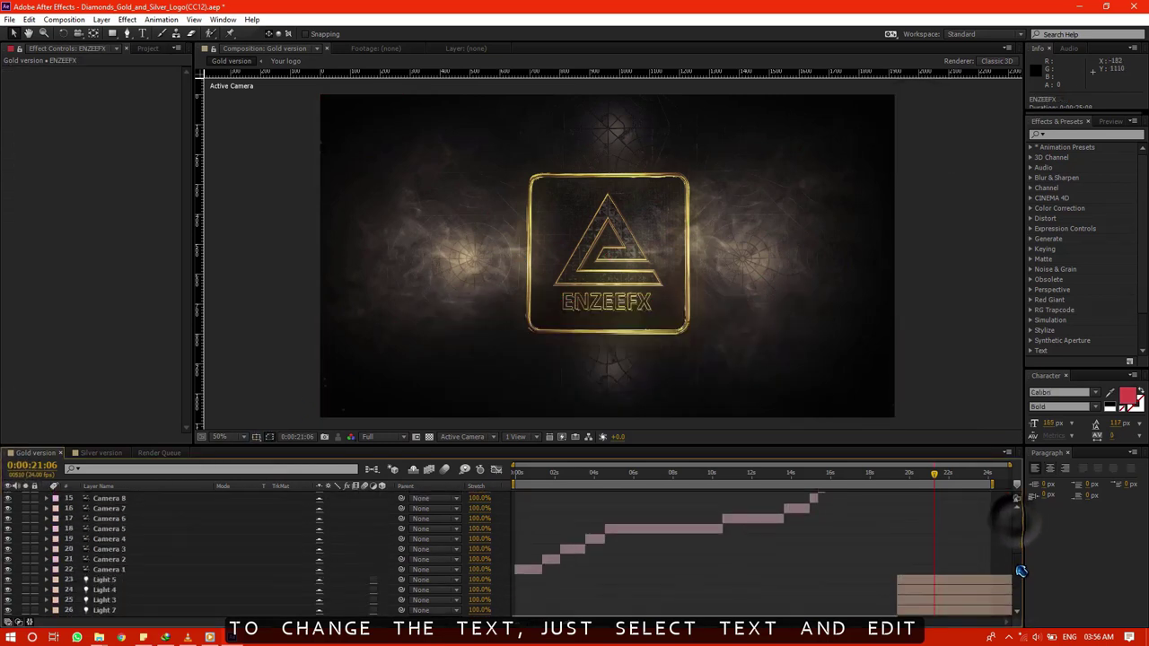
Replace the wording of the ENZEEFX text layer with ANYTHING
double_click(111, 582)
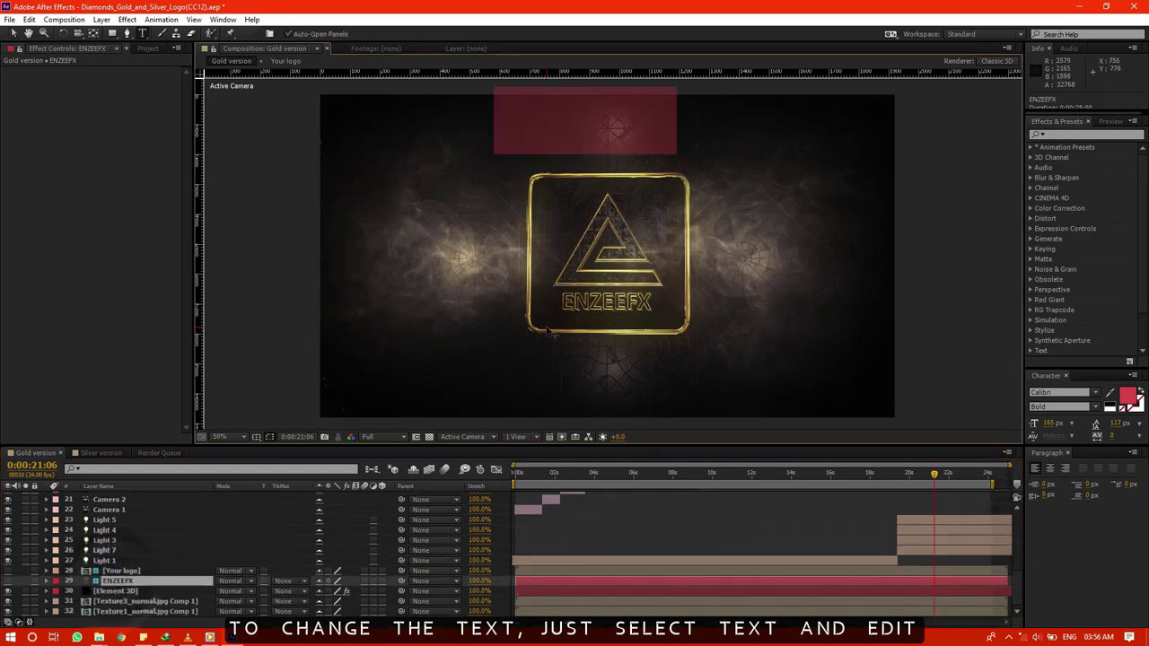
double_click(141, 588)
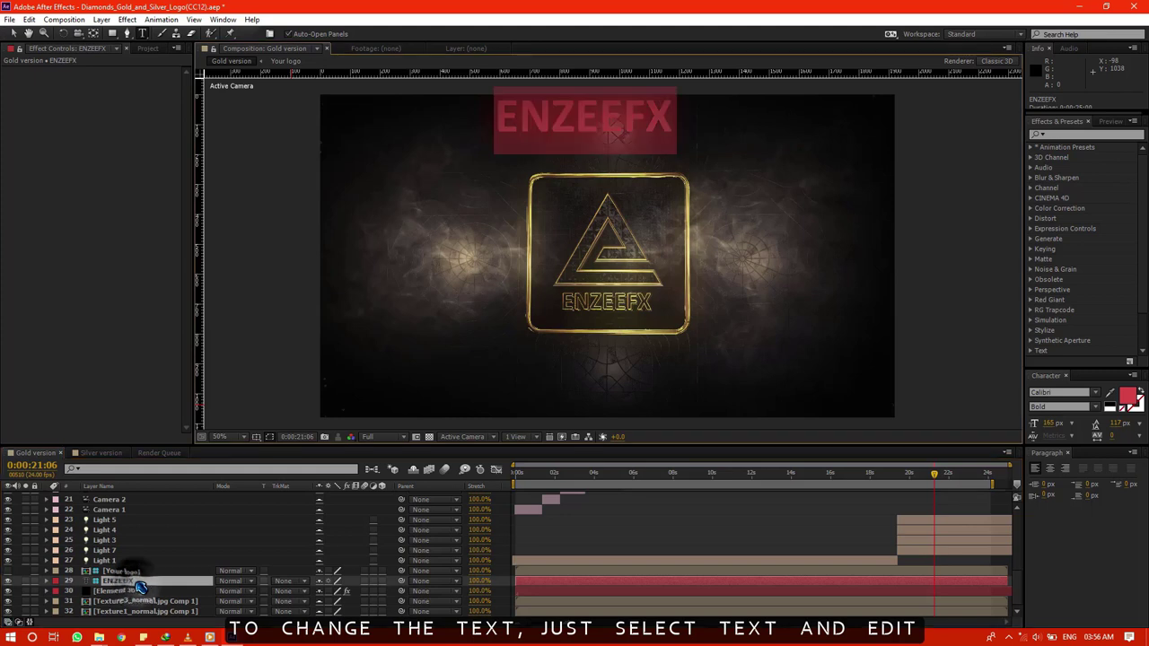
text(C)
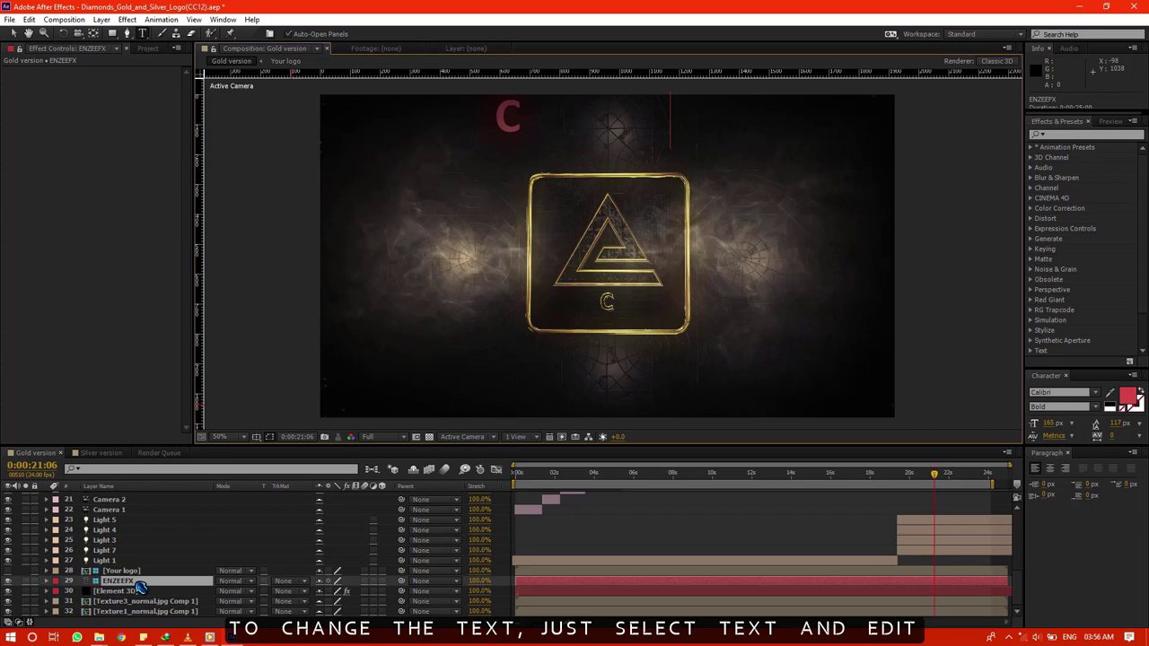
text(HANGE)
double_click(141, 588)
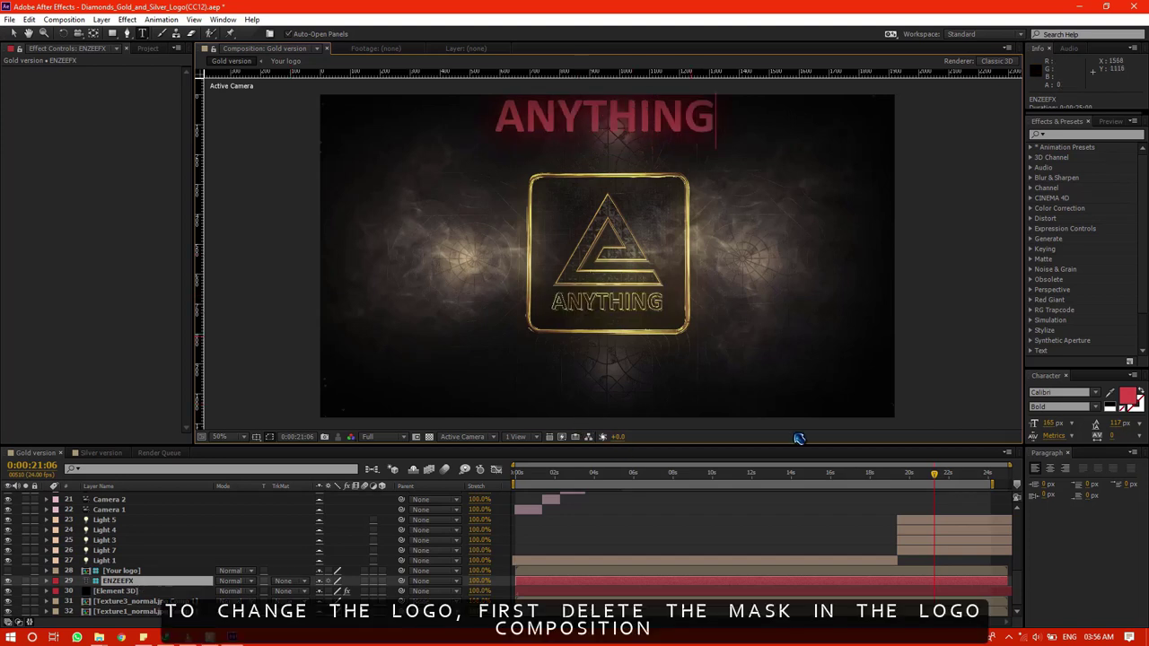
Delete Mask 1 from the Your logo layer in the Gold version composition
click(133, 571)
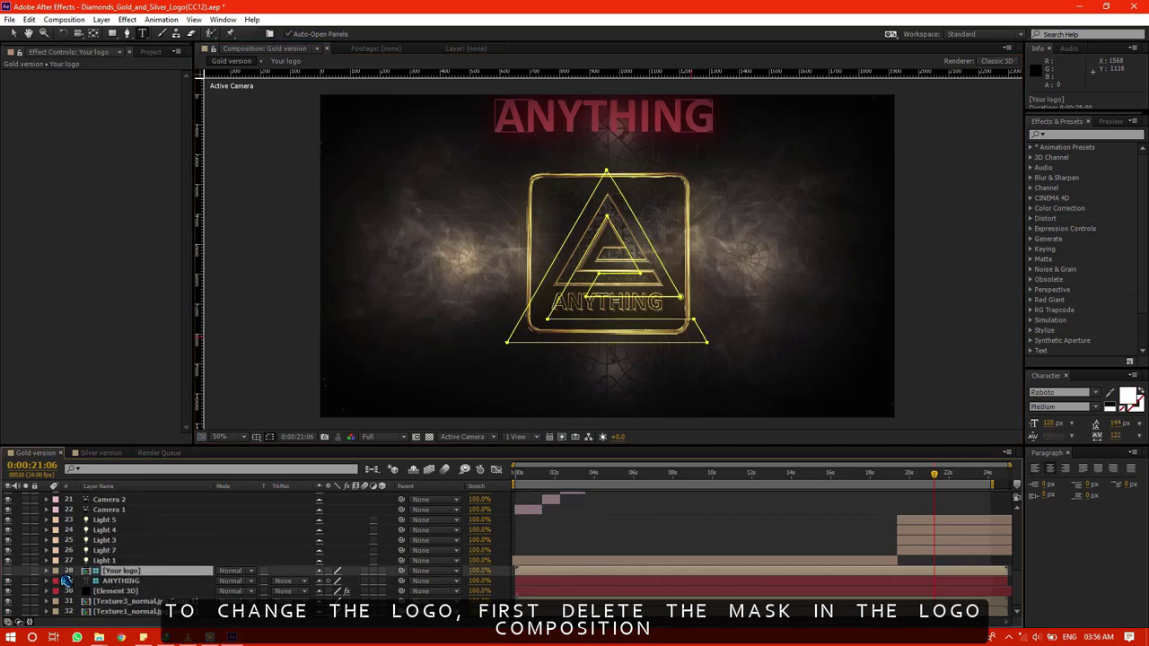
click(47, 571)
click(56, 581)
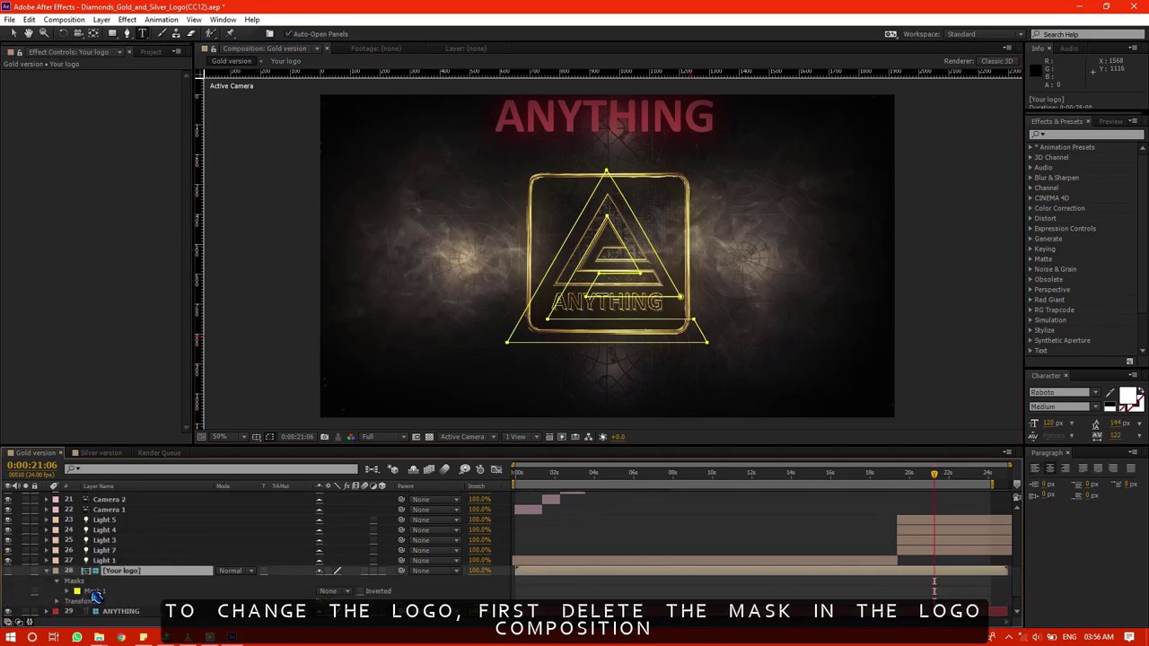
click(94, 590)
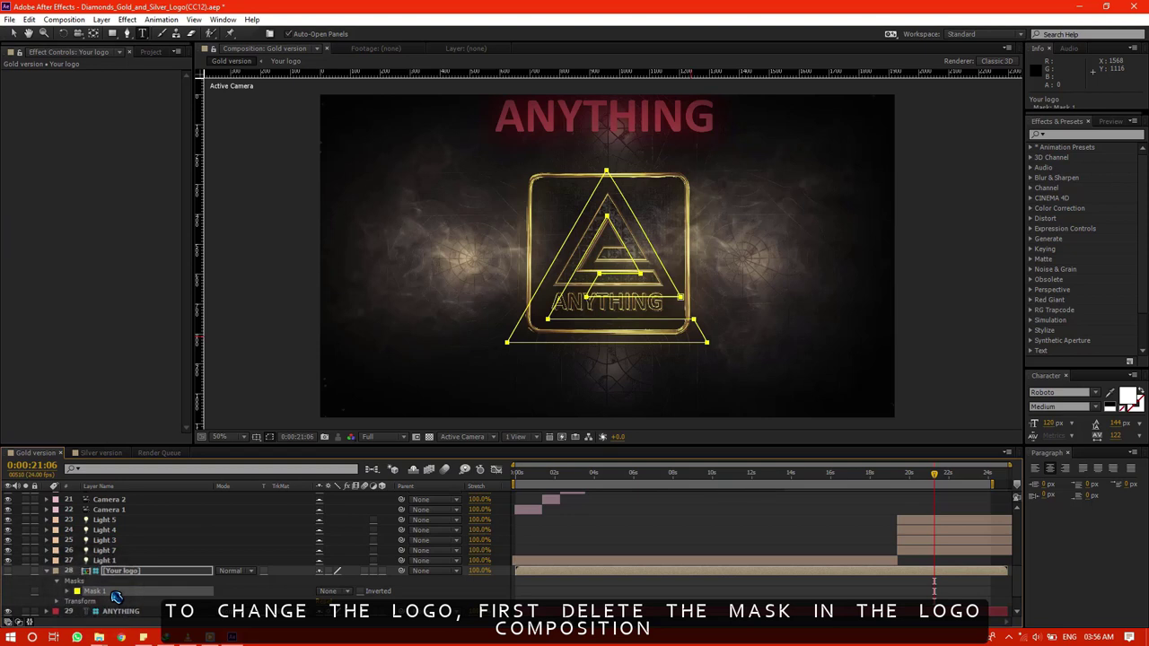
key(Delete)
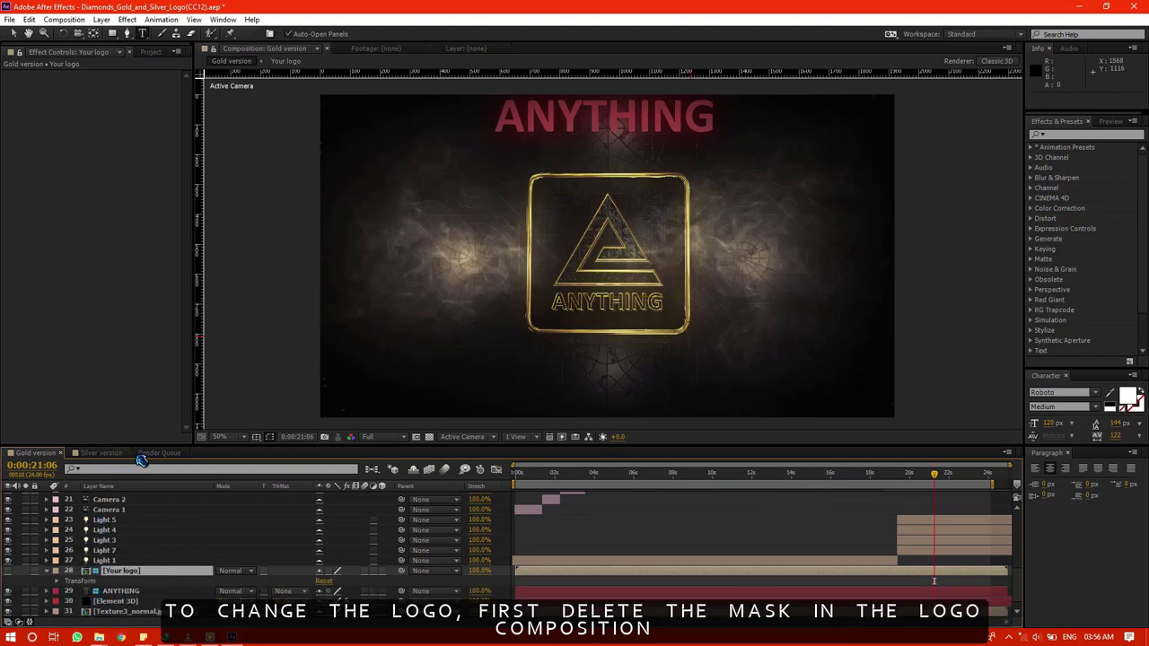
Open the Your logo composition and add logo (2).png above the existing logo.png layer
double_click(117, 571)
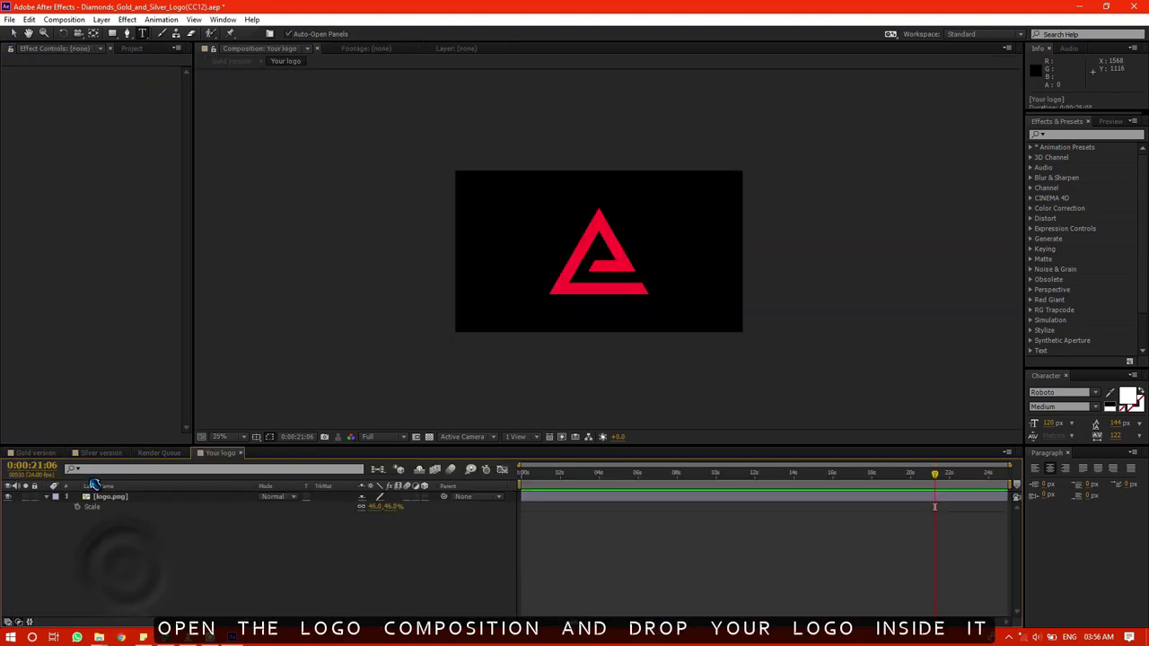
click(131, 48)
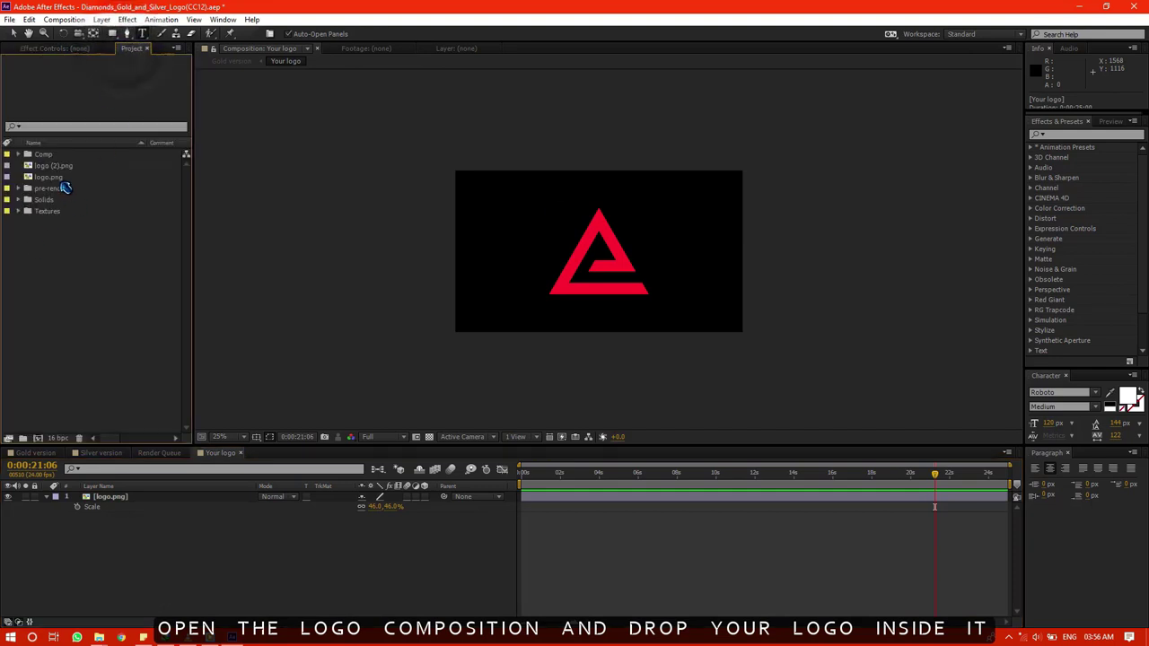
drag(63, 172, 120, 499)
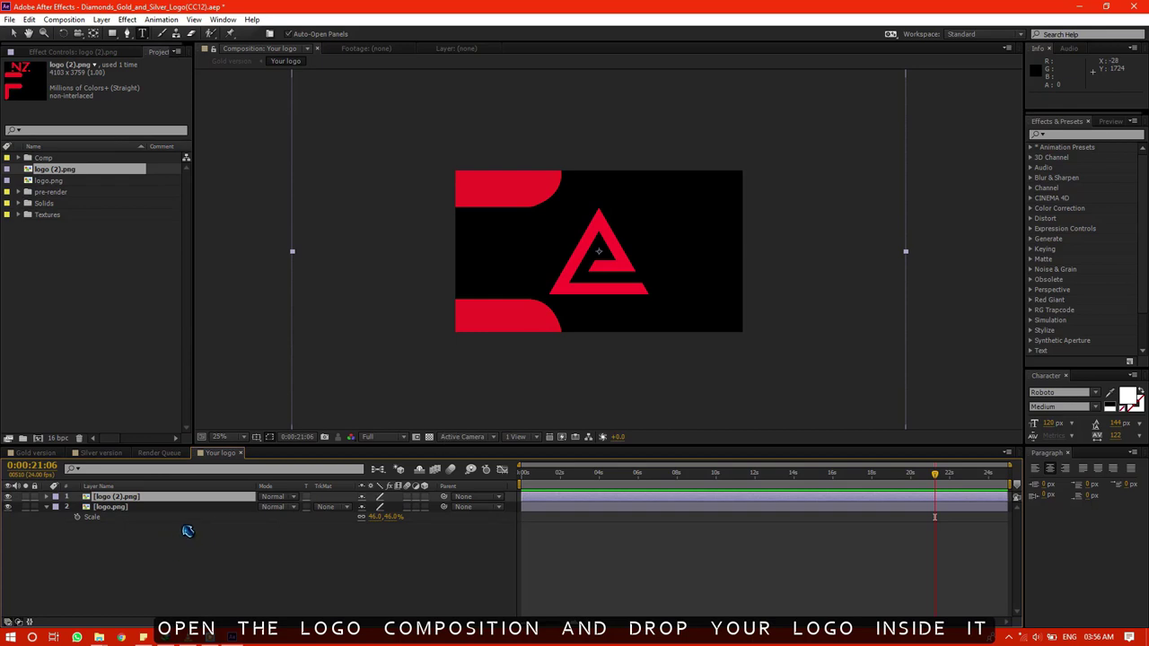
Scale the logo (2).png layer to 15% and hide the old logo.png layer
key(s)
drag(381, 507, 323, 507)
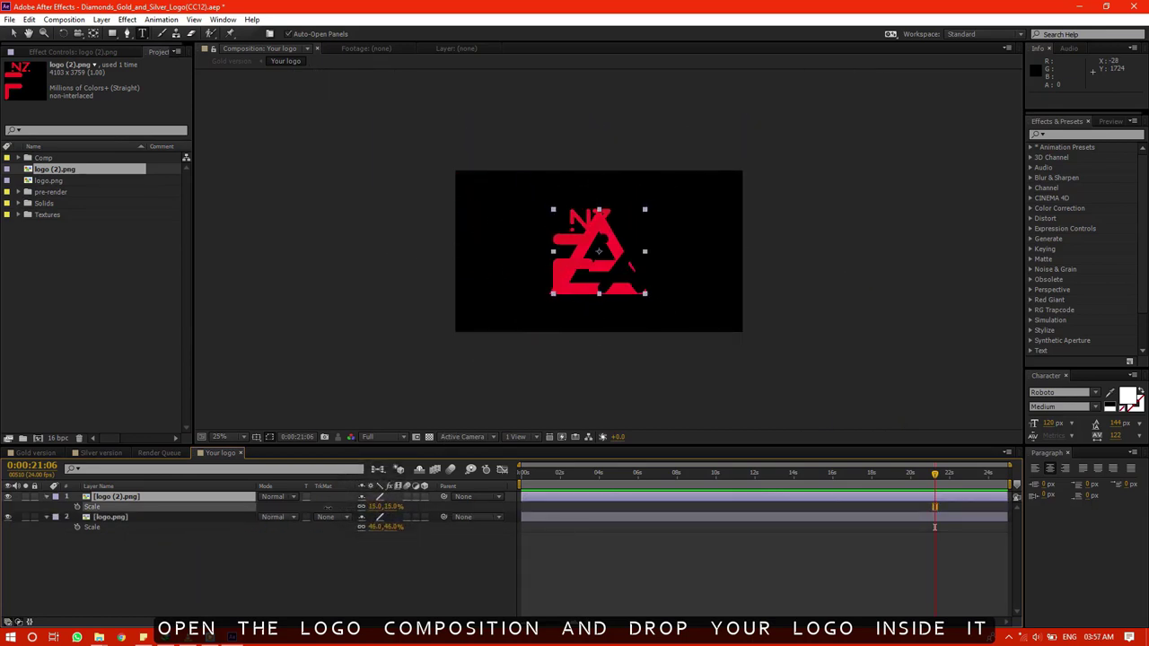
key(Return)
click(8, 518)
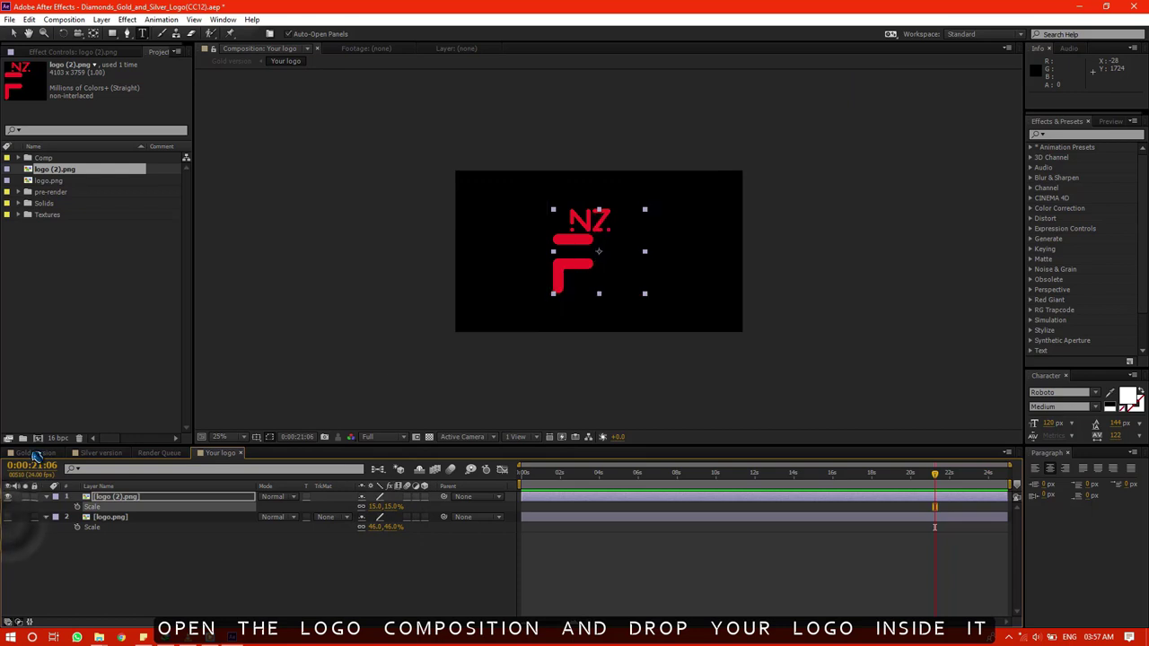
Return to the Gold version composition, show the Your logo layer and open Auto-trace for it
click(41, 454)
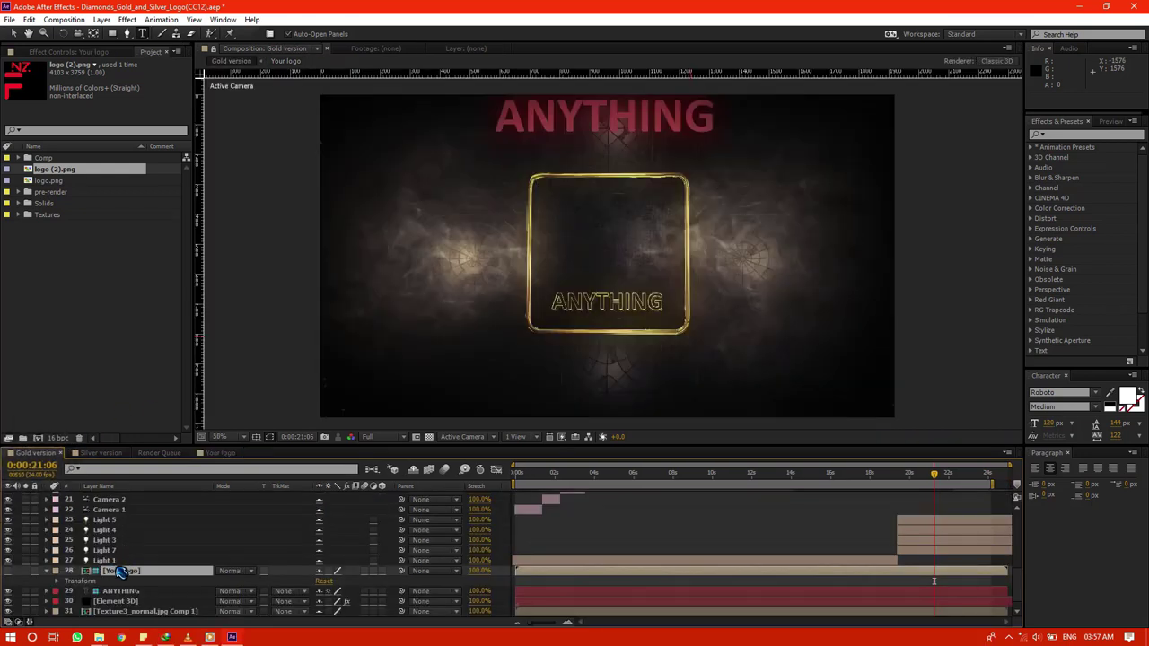
click(9, 570)
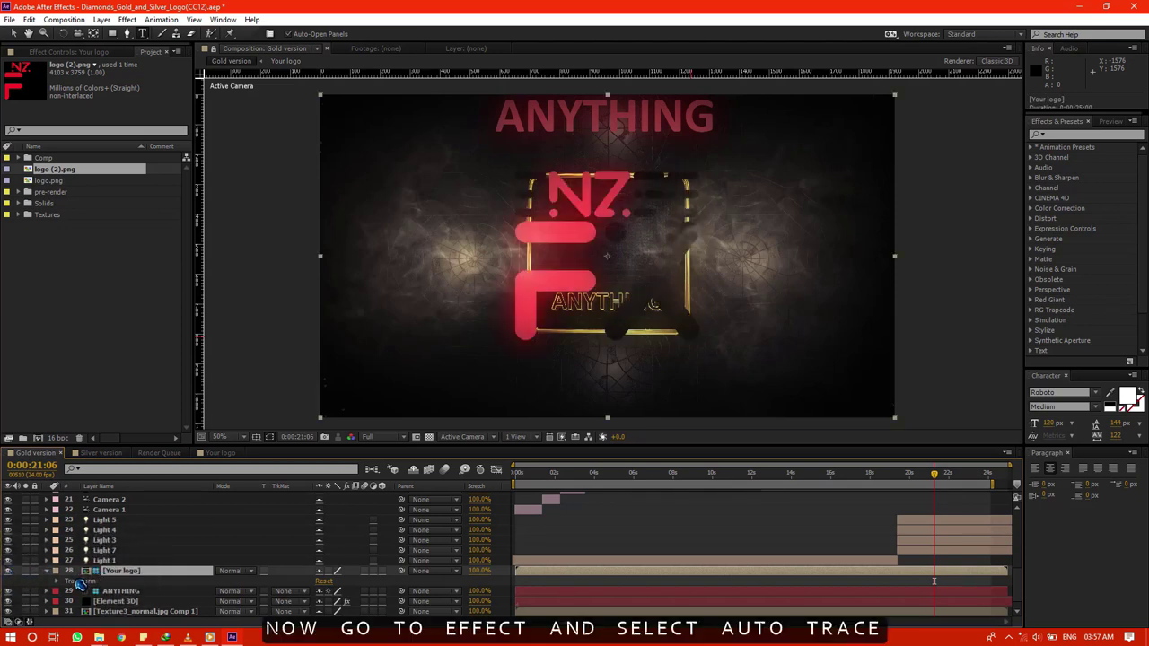
click(63, 19)
mouse_move(103, 20)
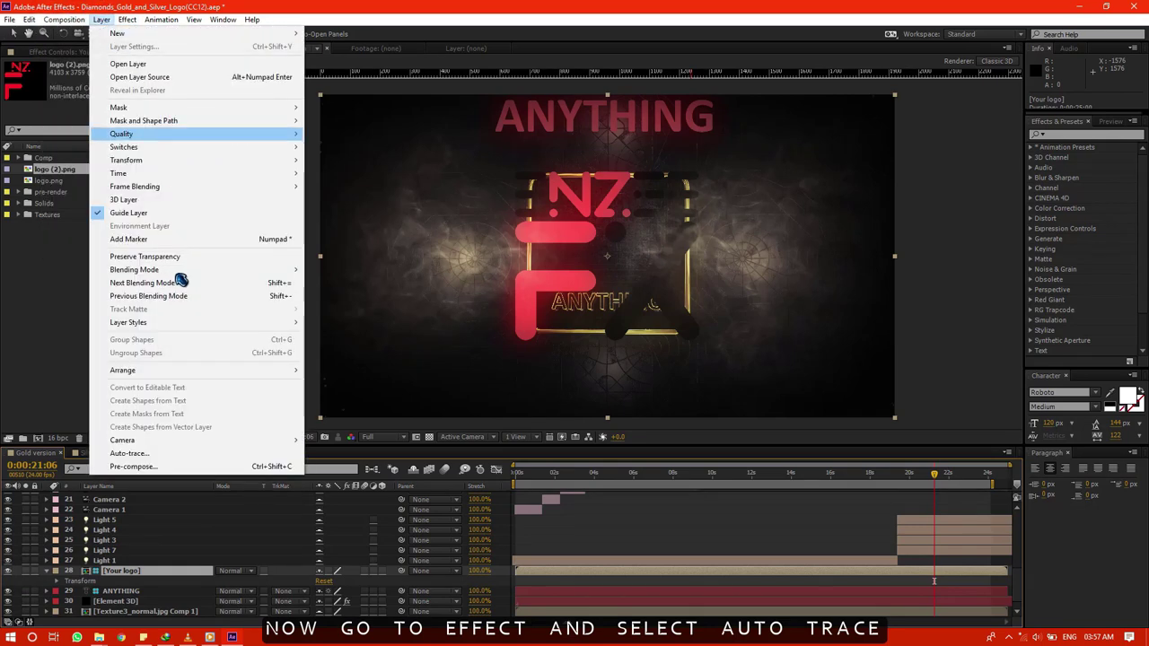
click(146, 456)
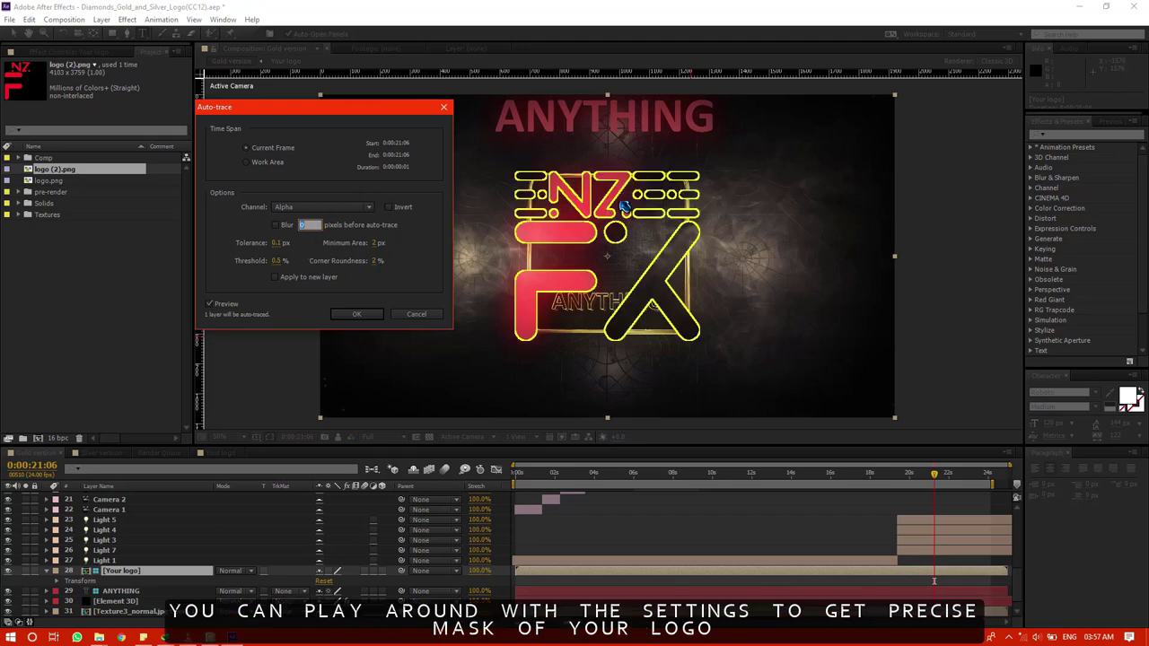
Auto-trace the logo's alpha channel on the current frame with a minimum area of 5 px and a tolerance of 0.1 px
drag(375, 266, 377, 244)
click(277, 244)
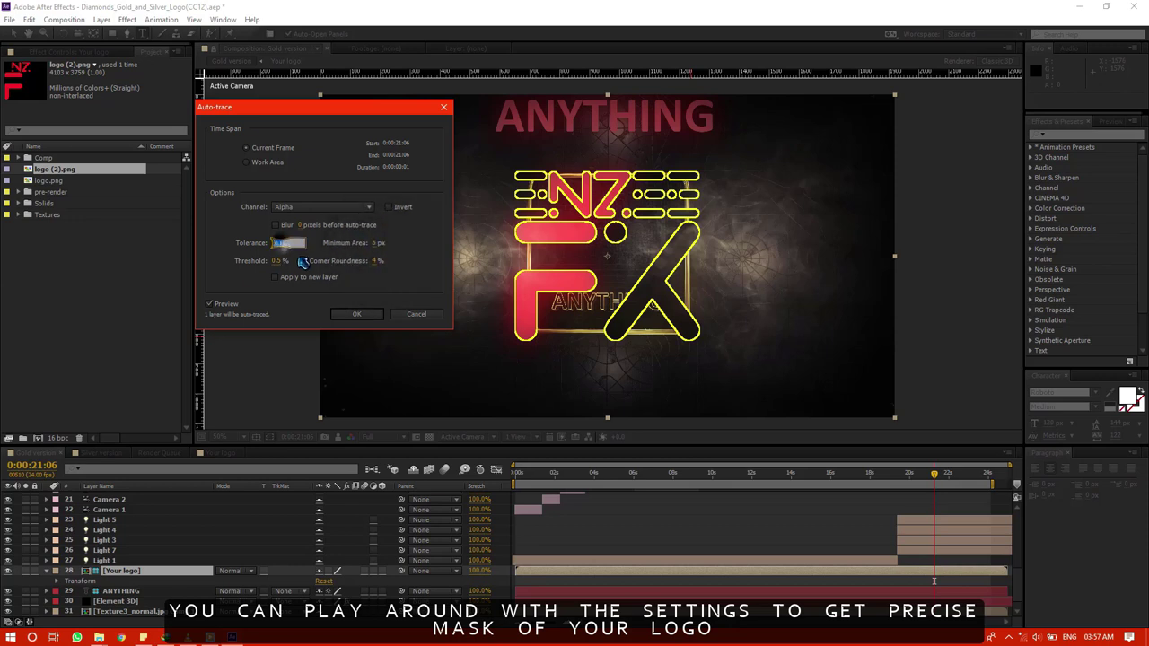
text(1)
click(299, 261)
click(290, 243)
text(0.1)
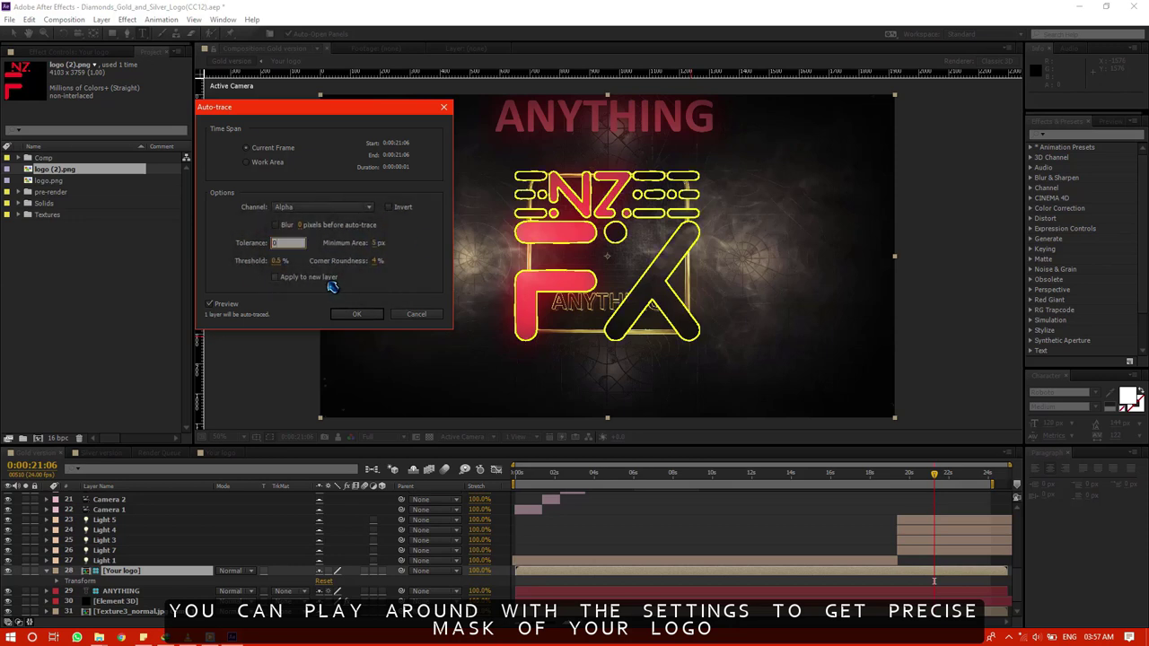
click(329, 275)
click(381, 274)
click(374, 260)
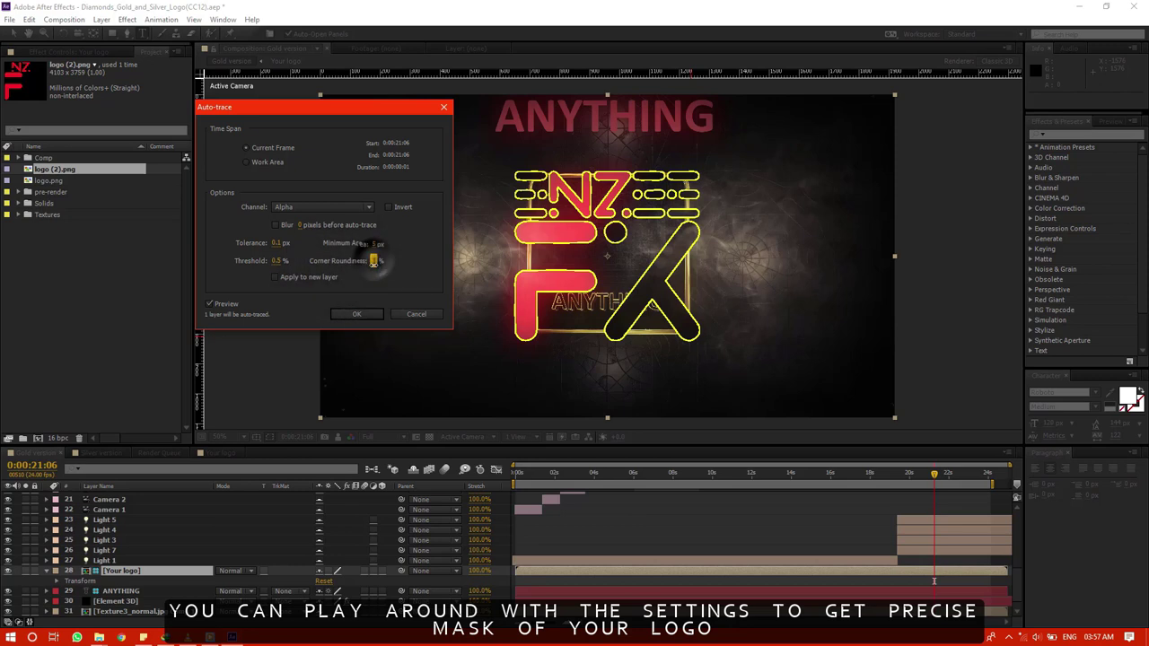
click(368, 319)
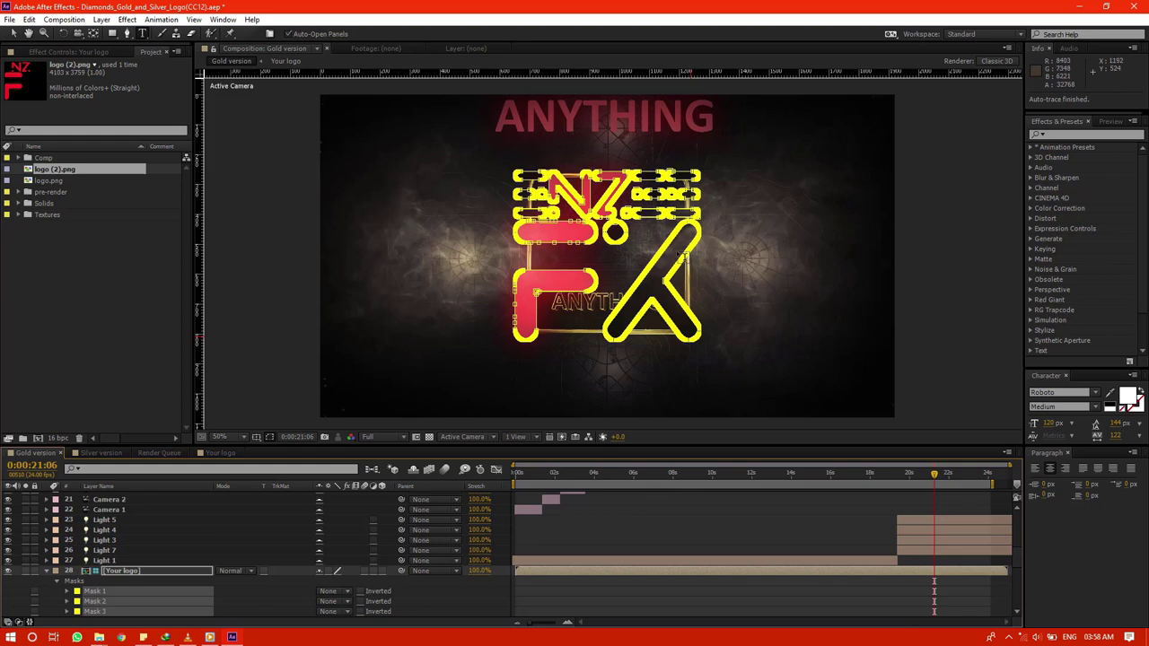
Hide the Your logo layer and go to 0:00:17:04 to check the traced 3D logo in the scene
click(854, 477)
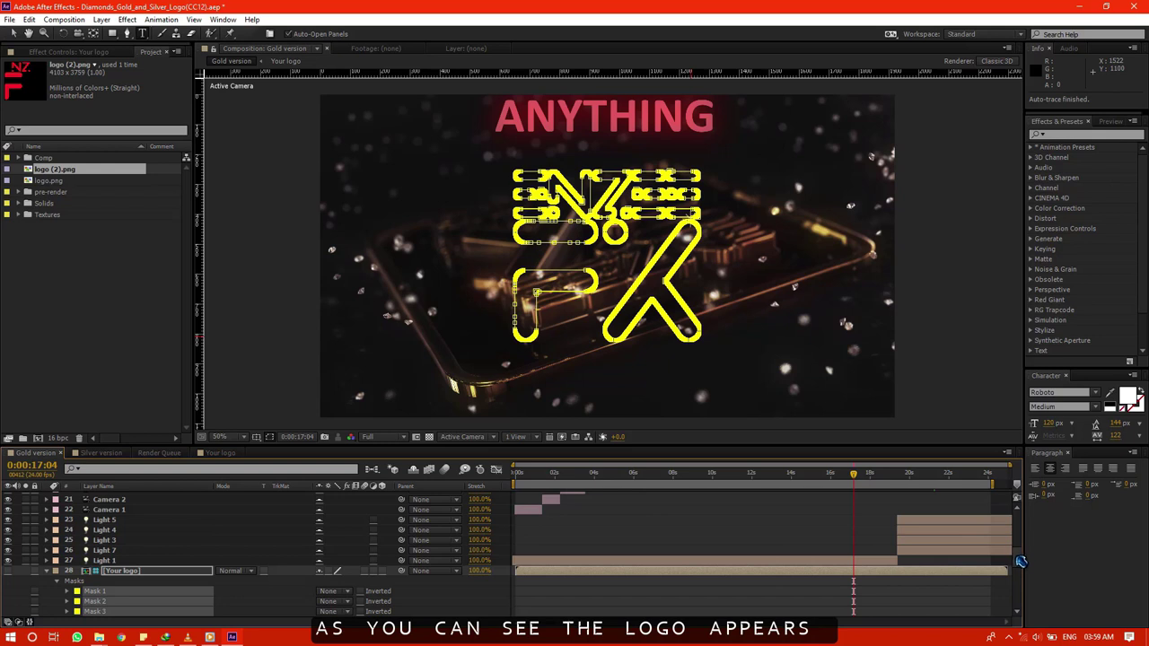
scroll(1021, 562, down, 5)
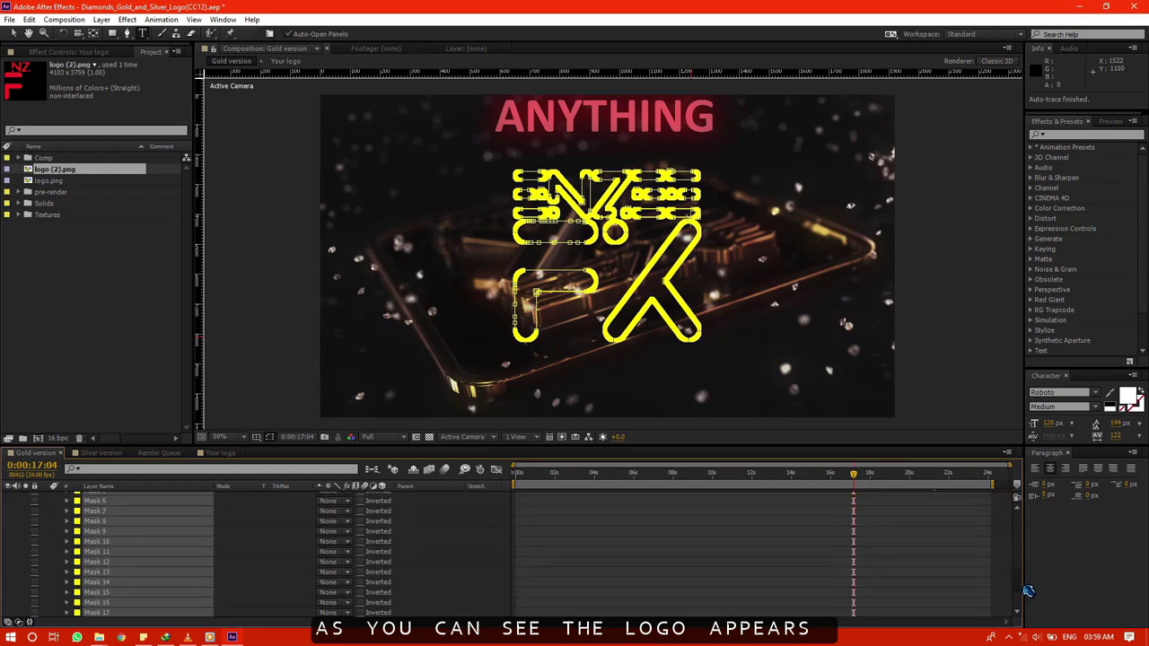
scroll(1029, 590, down, 3)
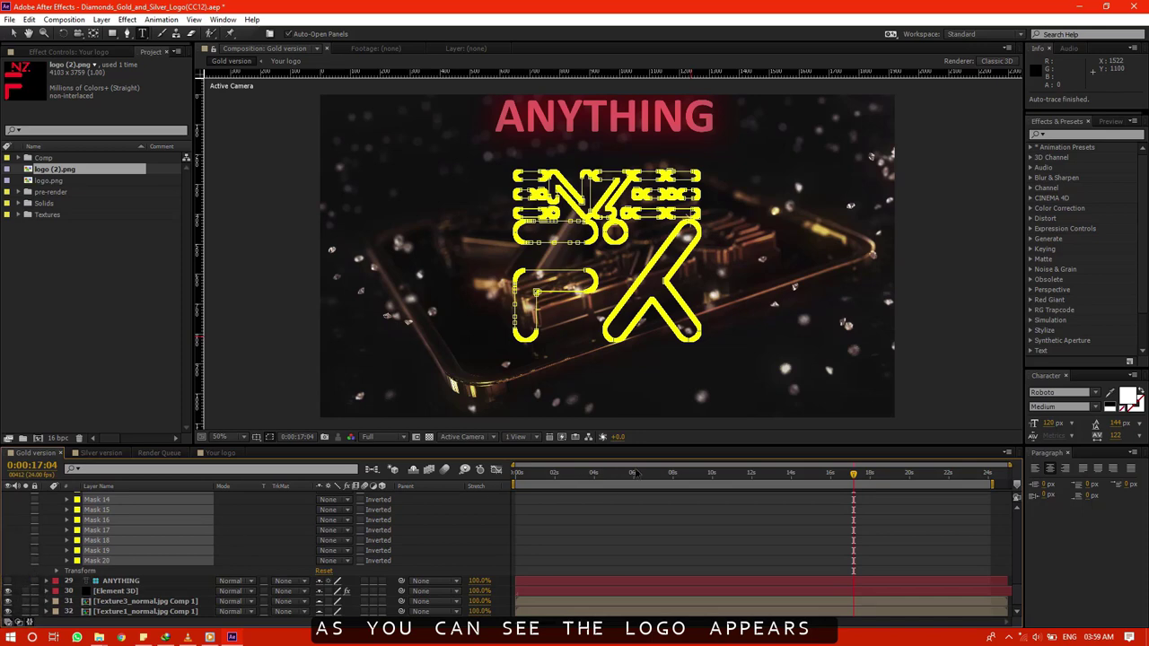
Go to 0:00:06:10 in the Gold version composition and open Scene Setup for the Element 3D layer
click(696, 477)
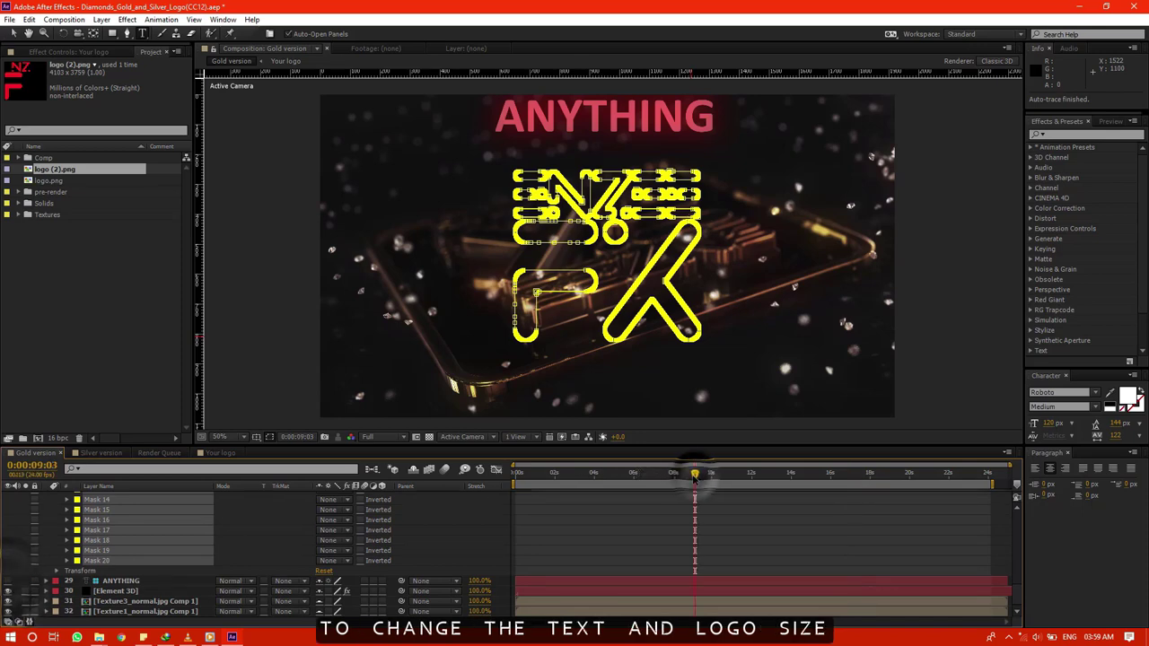
click(143, 581)
click(718, 476)
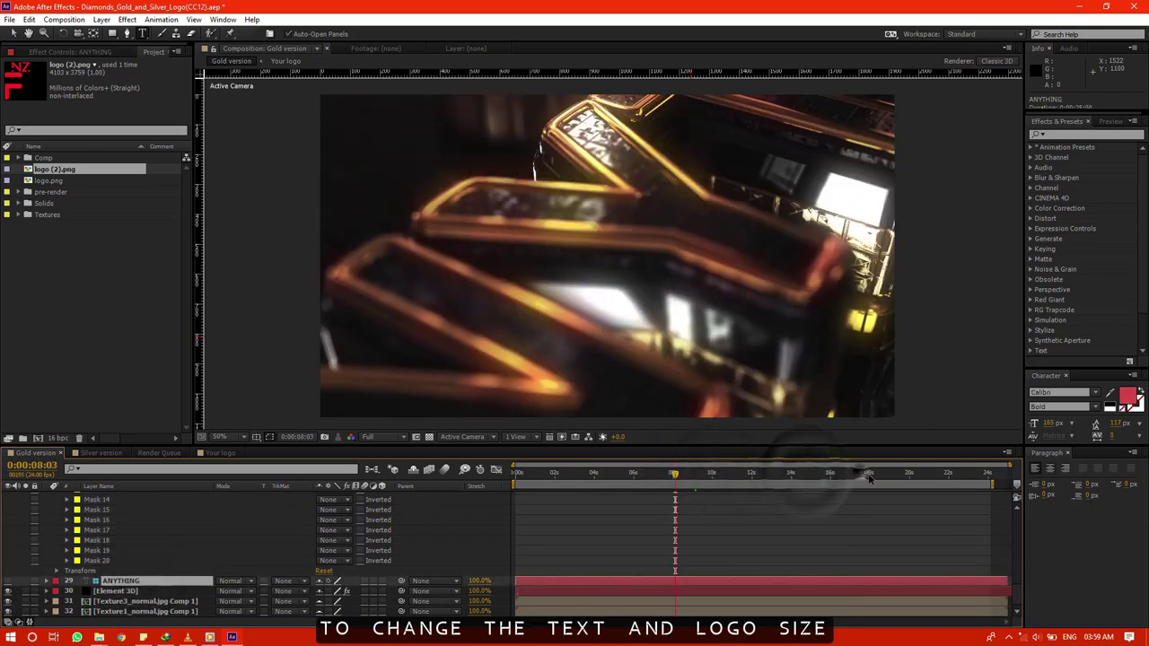
click(870, 476)
drag(696, 476, 641, 473)
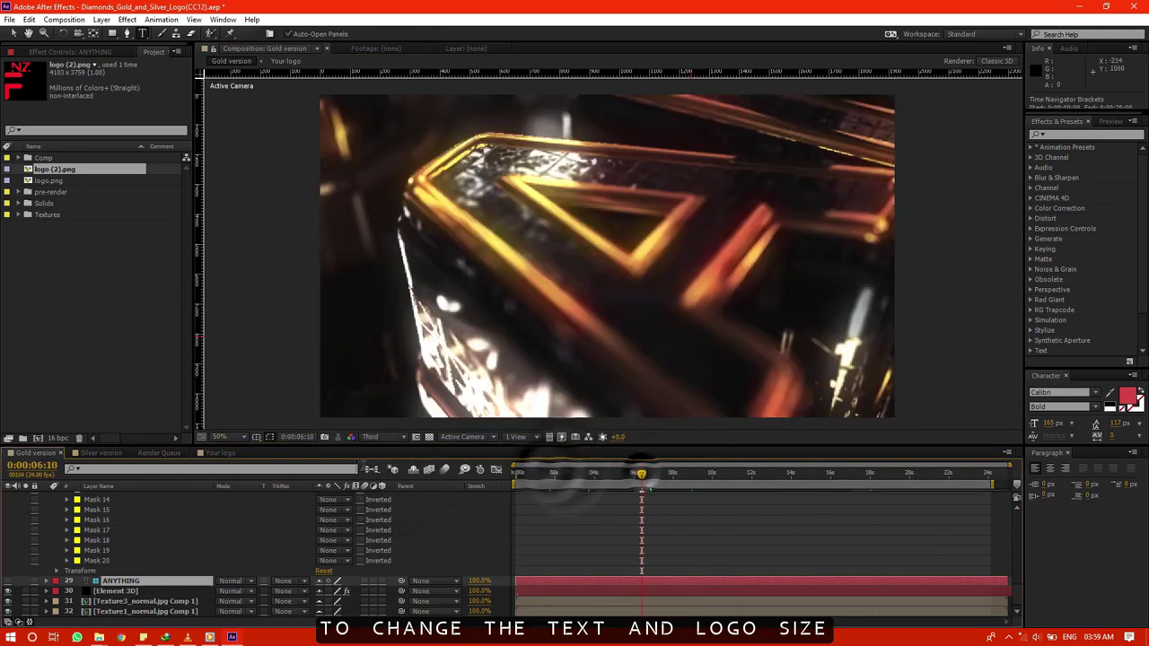
click(107, 591)
click(73, 54)
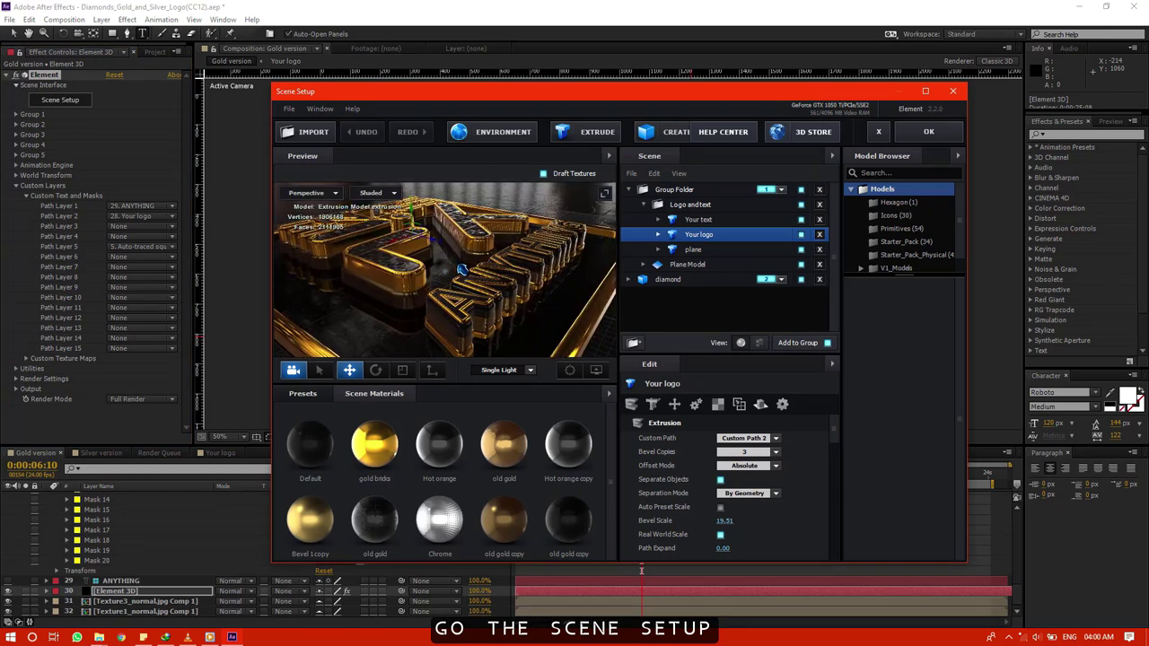
Scale the Your text model to 134.5% and the Your logo model to 153.0%, 153.0%, 87.7%
drag(461, 270, 445, 289)
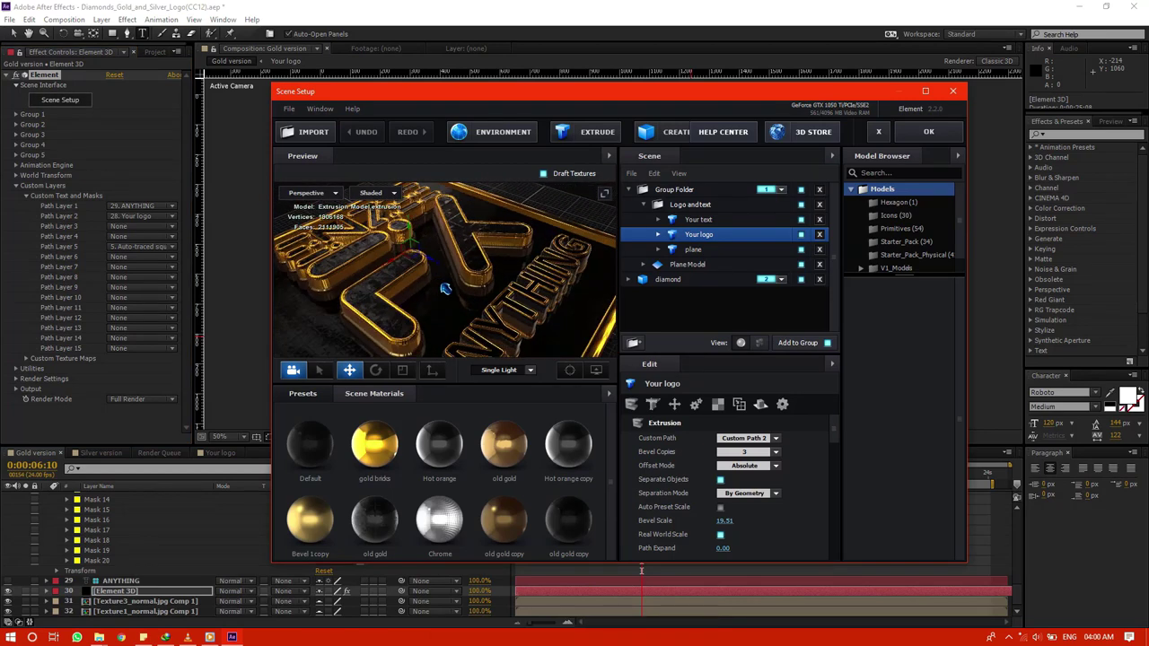
click(704, 221)
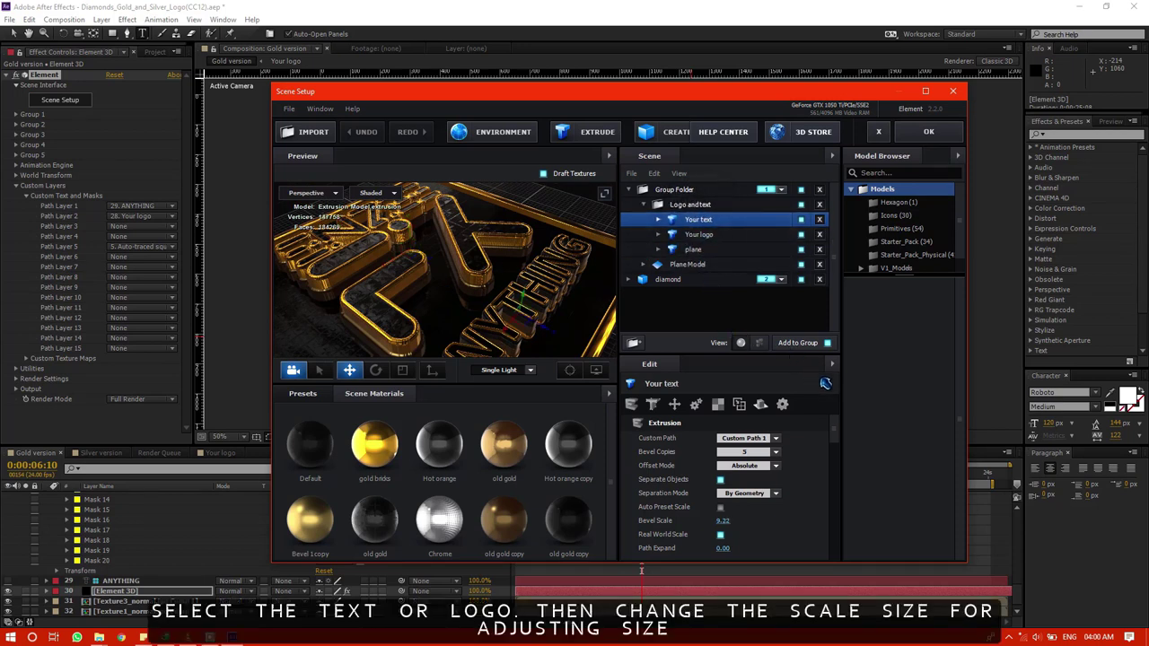
drag(841, 424, 841, 469)
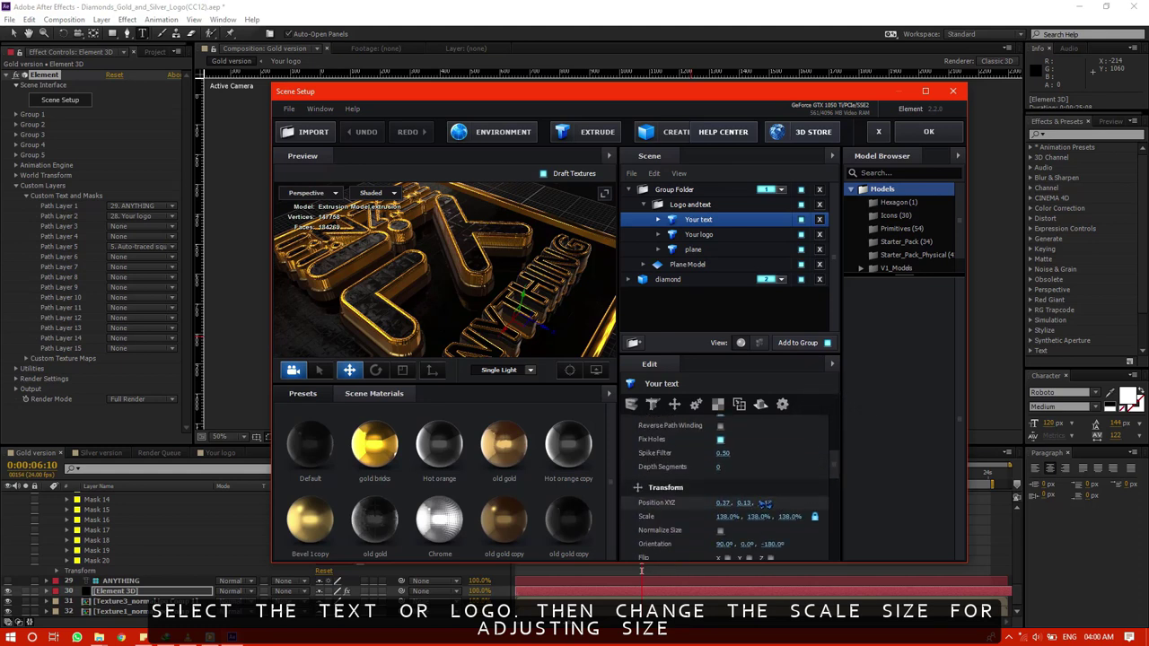
mouse_move(790, 517)
mouse_down()
mouse_move(816, 518)
mouse_move(775, 518)
mouse_move(786, 517)
mouse_up()
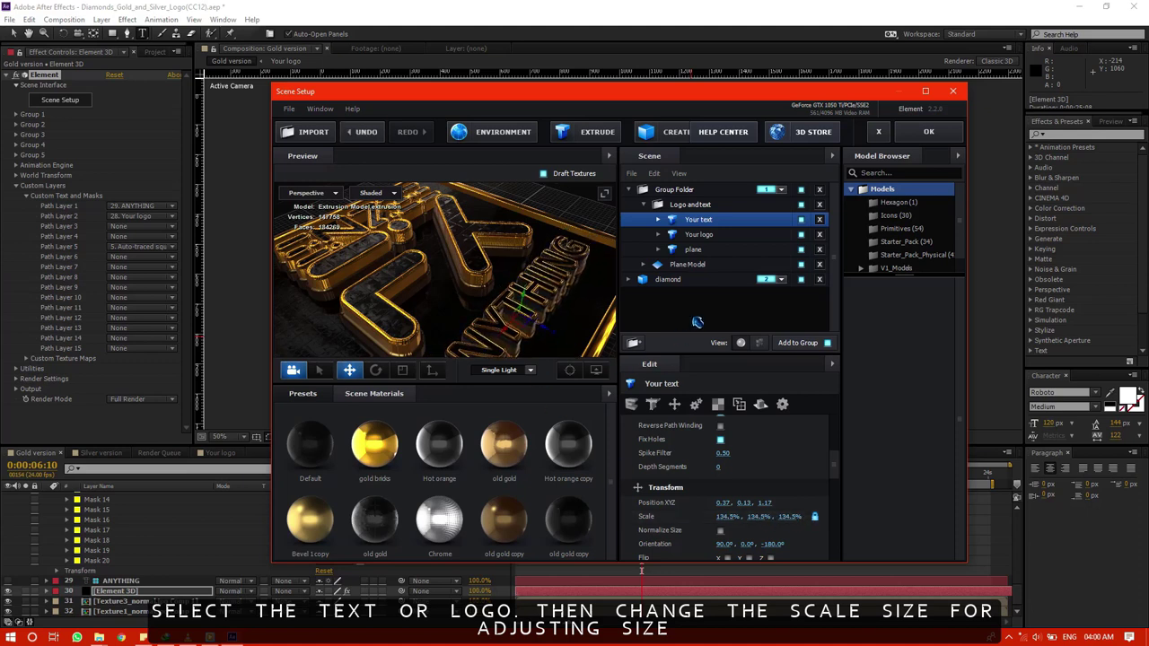
click(703, 236)
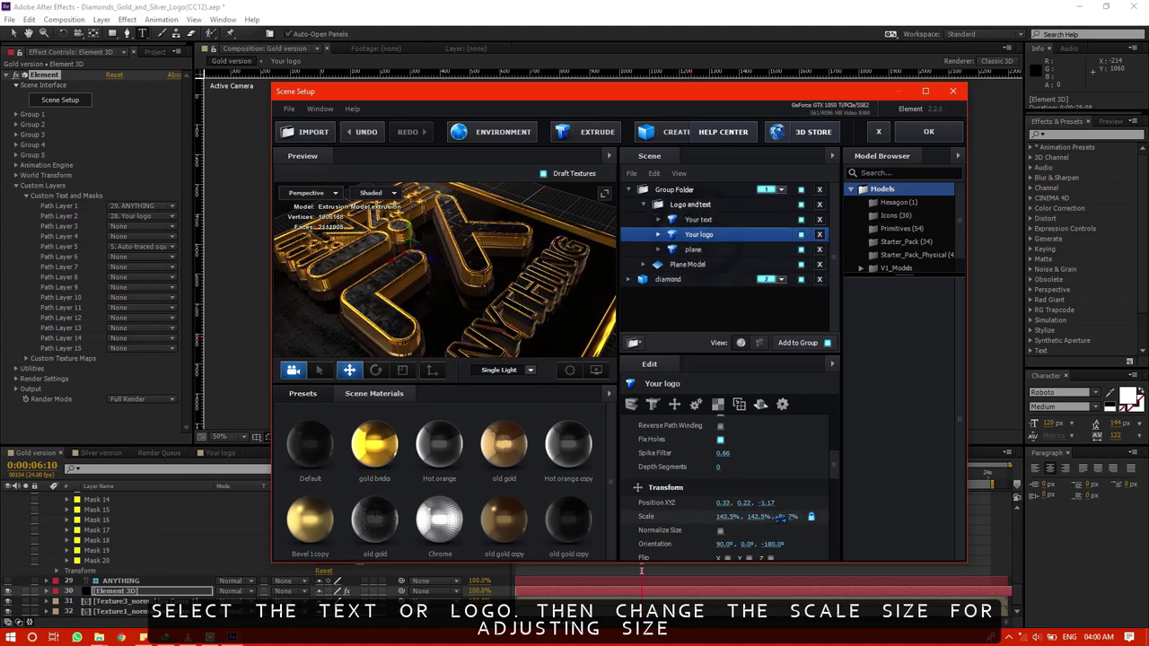
drag(787, 518, 790, 517)
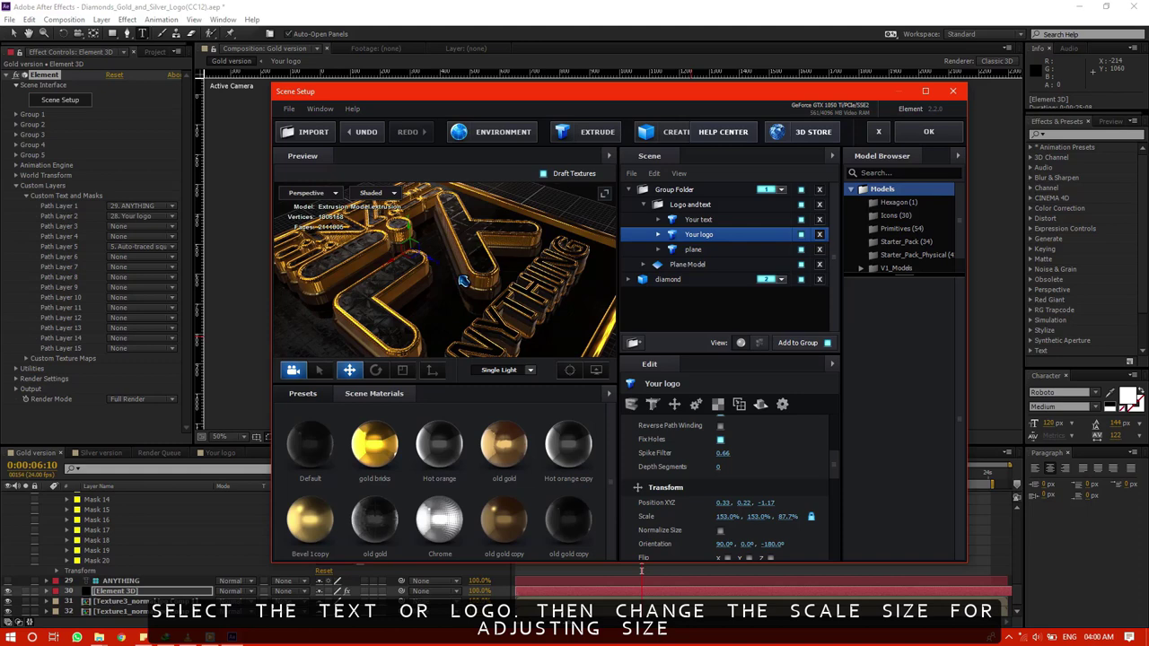
Lower the Your logo model to a Y position of 0.17 and accept the scene changes
drag(463, 281, 434, 217)
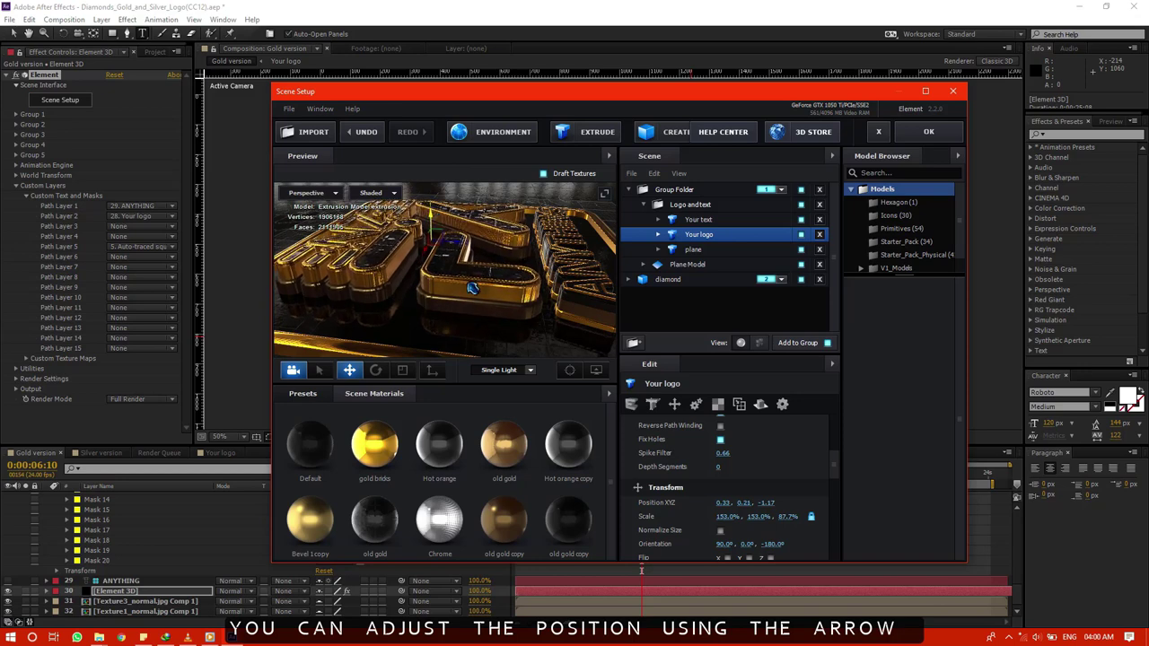
scroll(472, 287, up, 5)
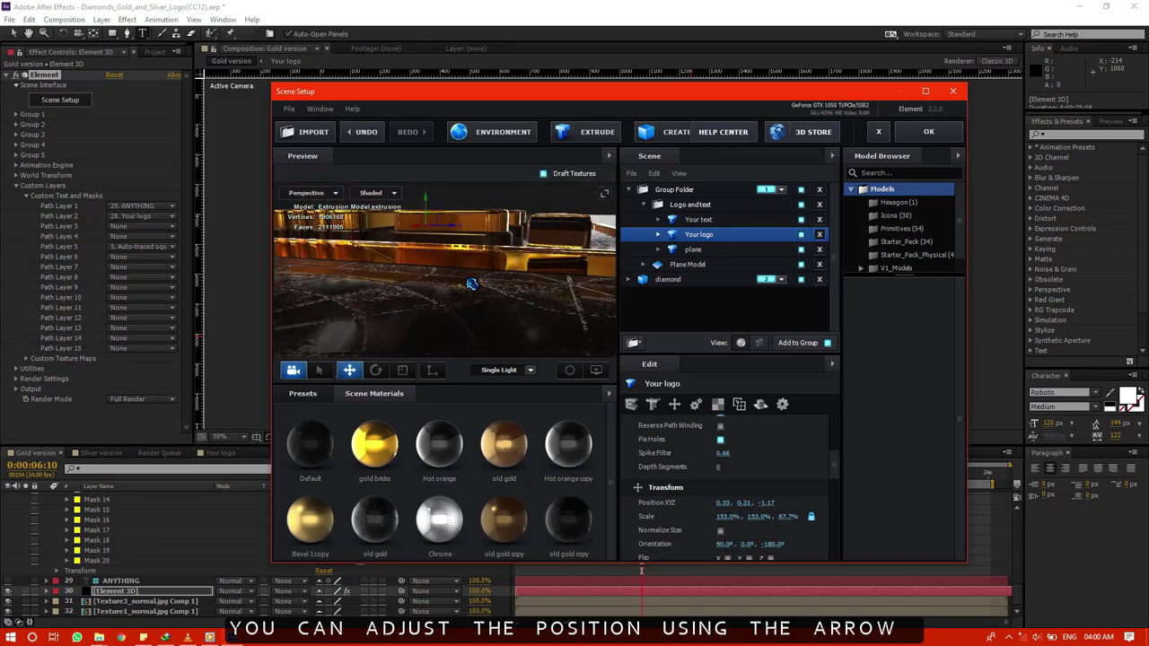
drag(472, 287, 451, 248)
mouse_move(431, 208)
mouse_down()
mouse_move(427, 195)
mouse_move(431, 209)
mouse_up()
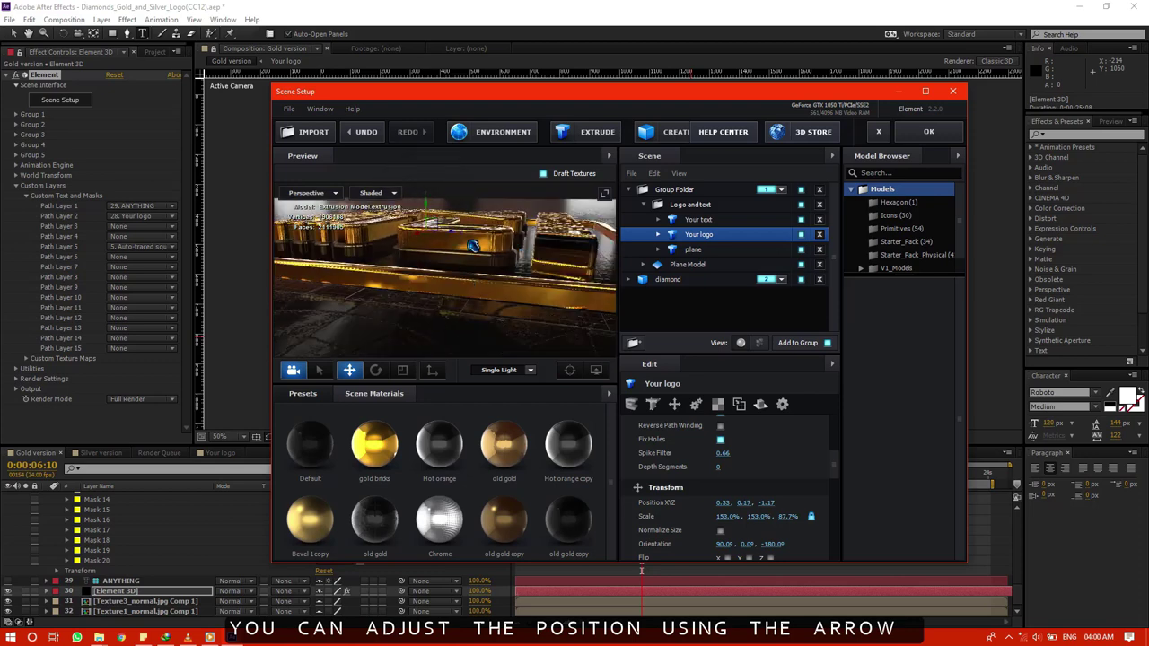
scroll(489, 247, down, 5)
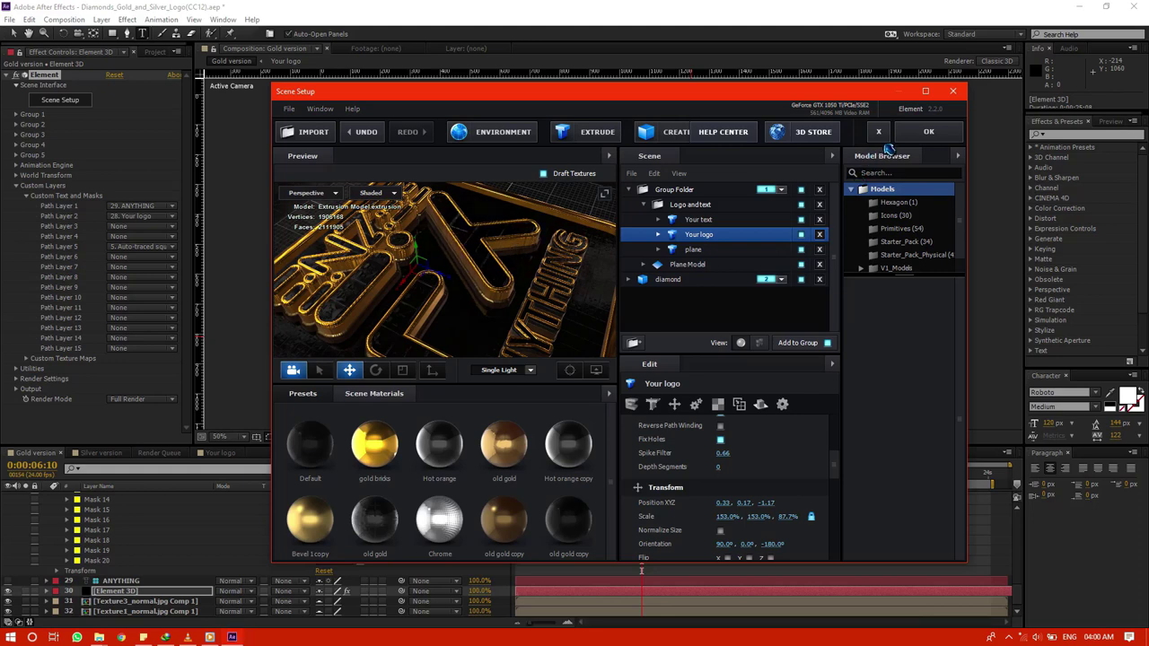
click(918, 135)
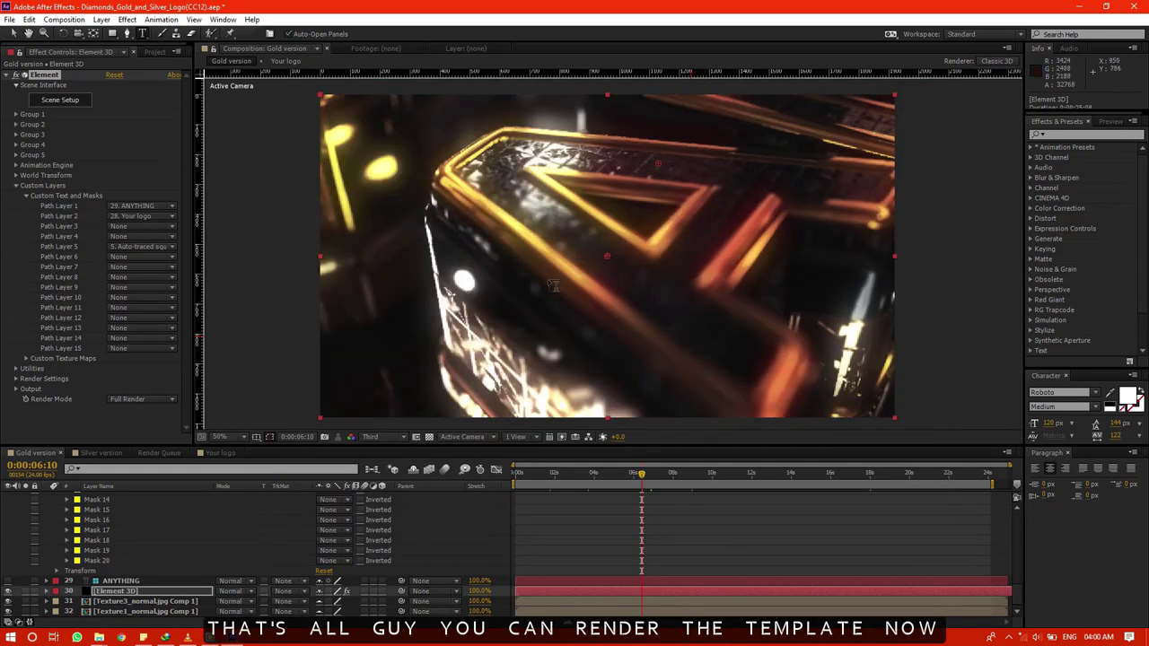
Check the Gold version at 0:00:21:15 and 0:00:18:00, and start adding the composition to the render queue
click(941, 476)
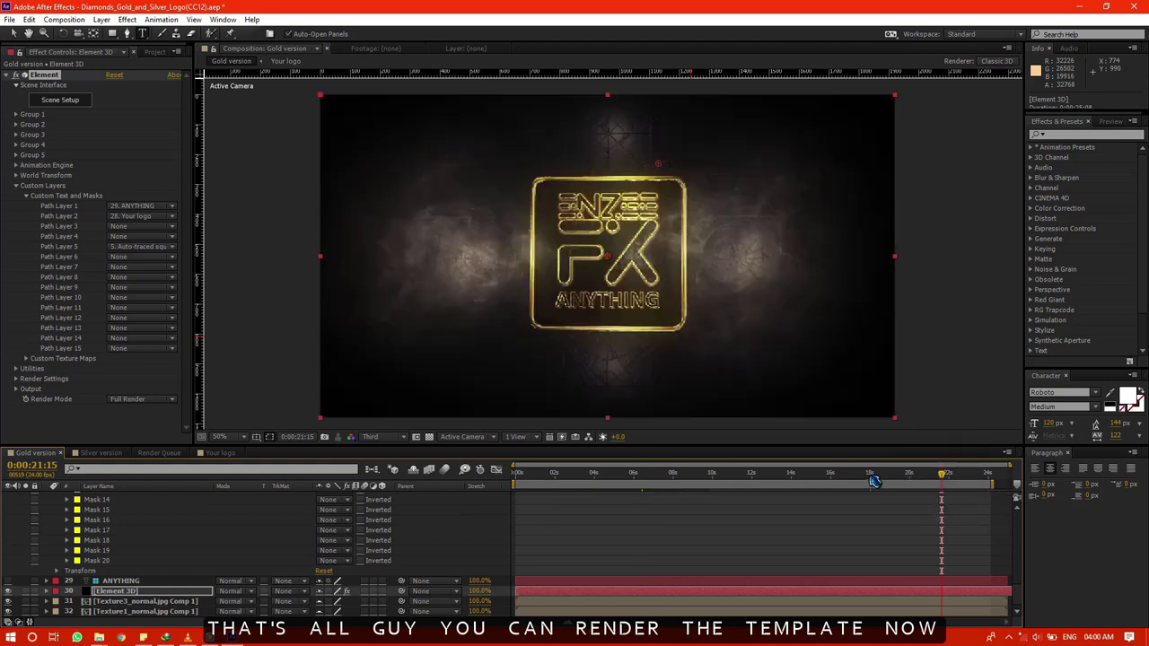
click(872, 477)
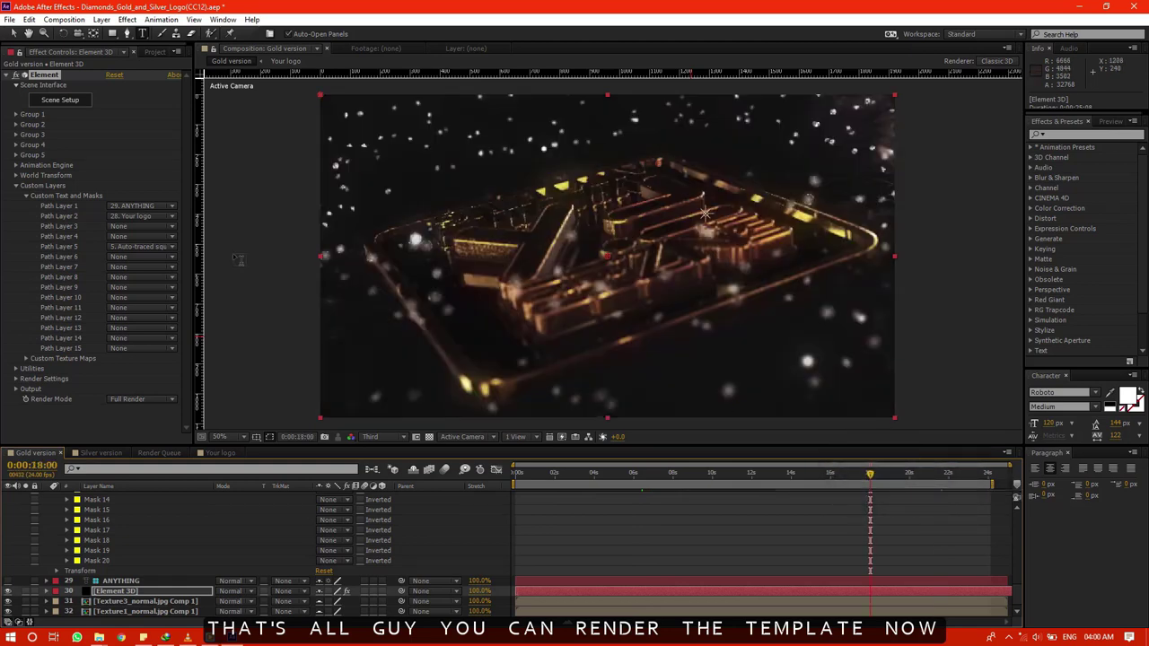
click(63, 19)
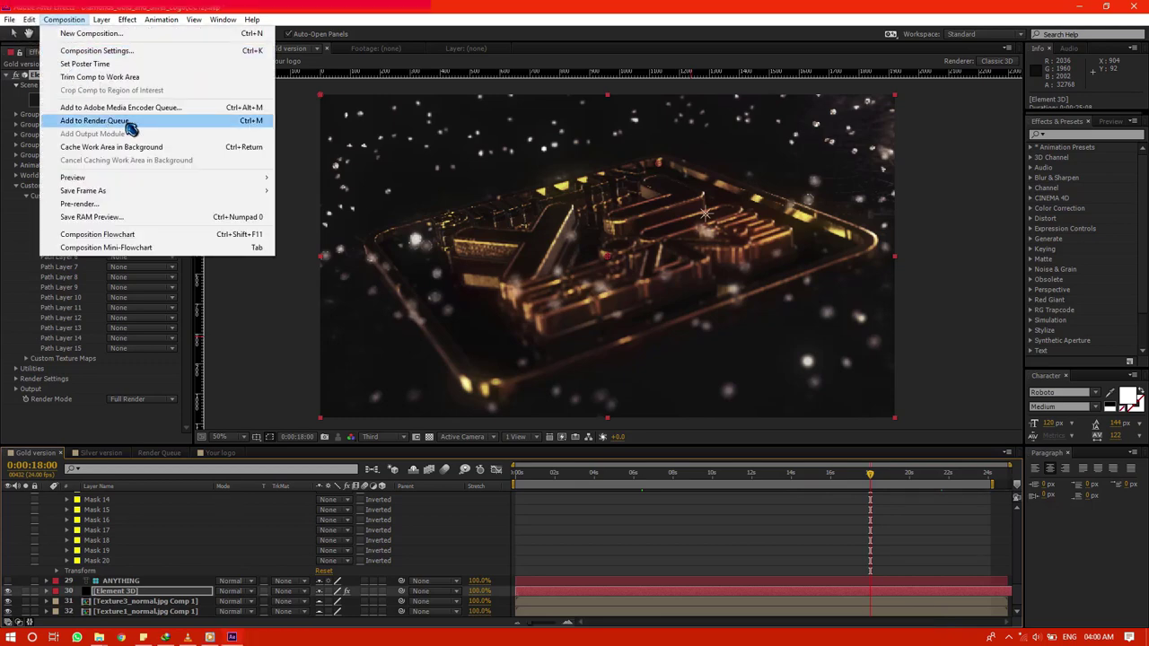